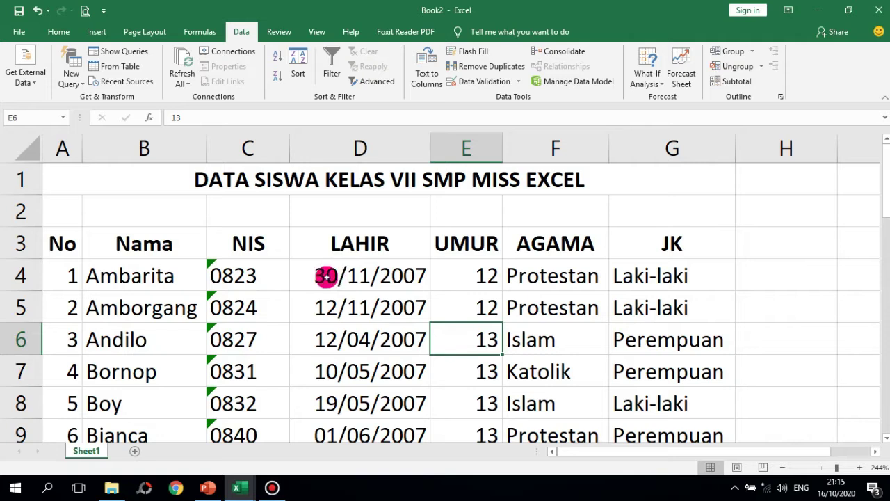
- Examine the class VII student table from its title to the last record, checking the entries across its columns
left_click(270, 181)
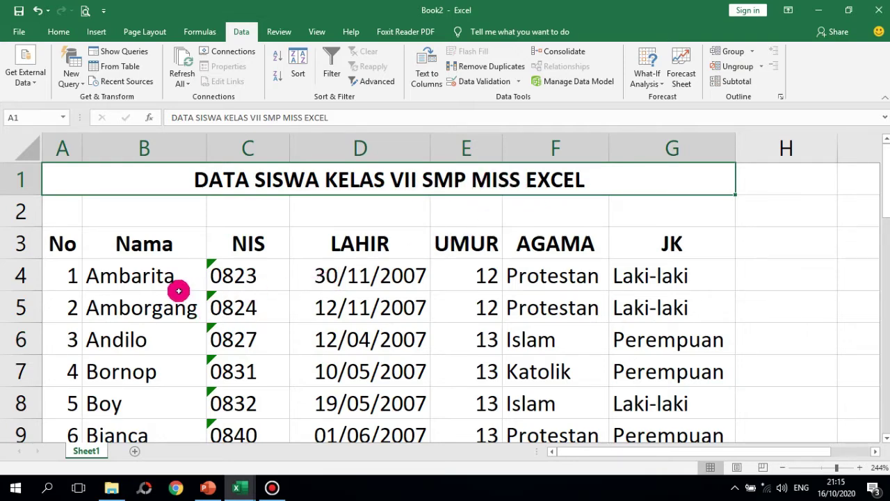
scroll(147, 259, "down", 3)
scroll(147, 262, "down", 6)
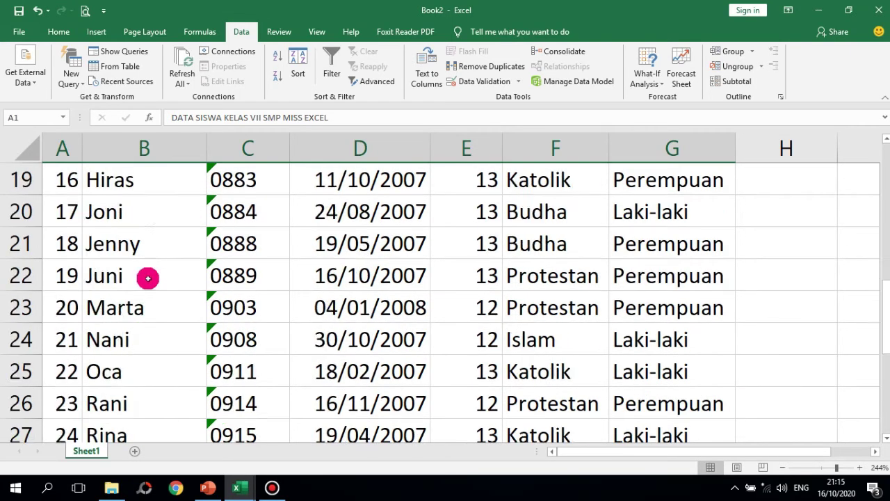
left_click(59, 283)
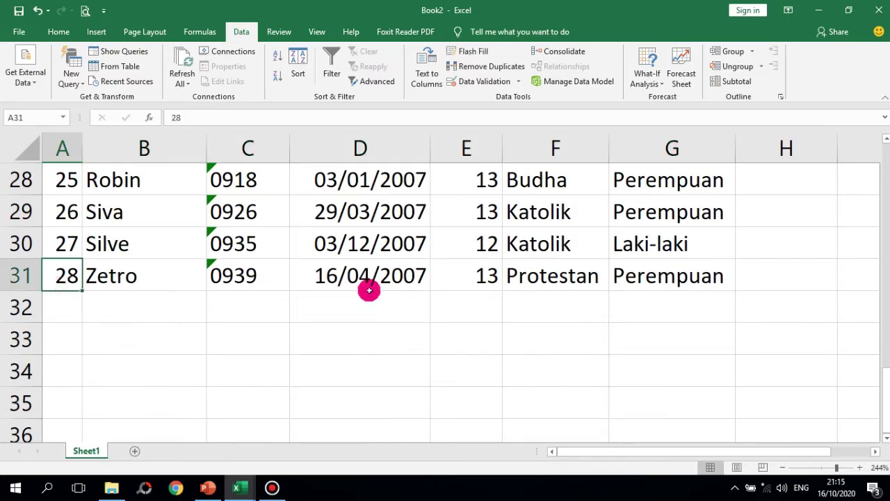
left_click(255, 280)
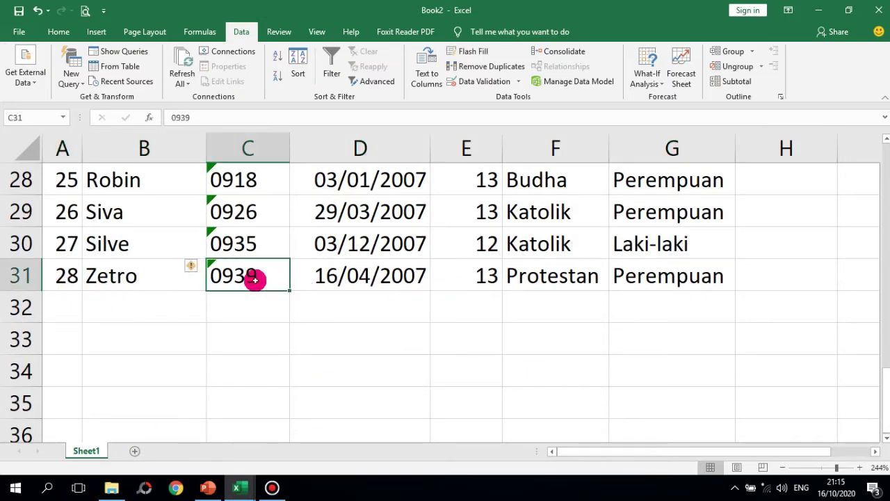
left_click(374, 276)
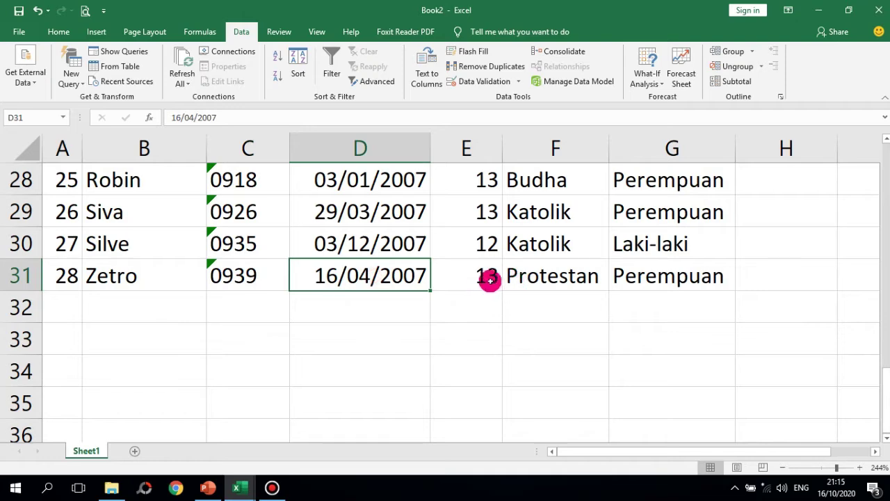
left_click(494, 282)
left_click(565, 279)
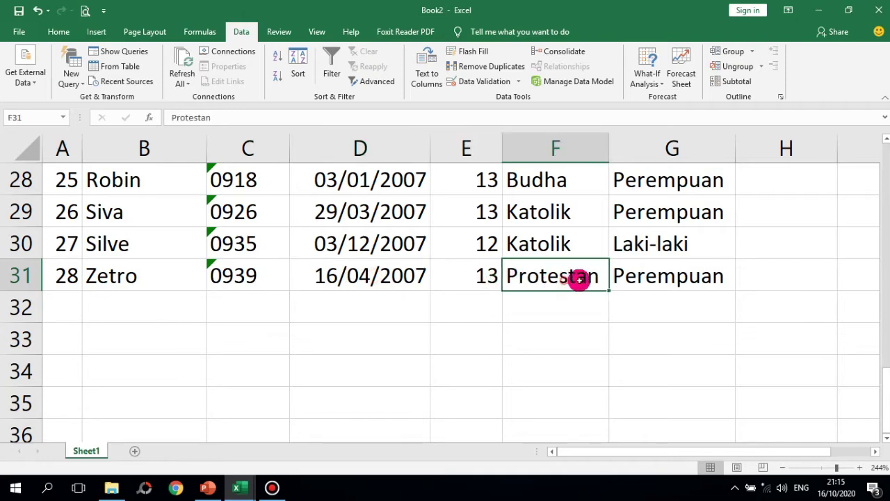
left_click(646, 284)
scroll(430, 311, "up", 9)
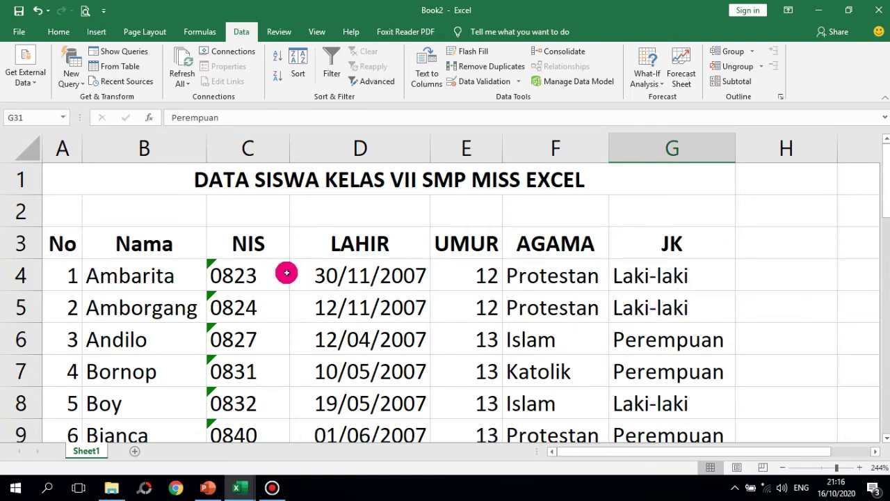
- Select the student table from the header row through the last record and turn on filtering for its columns
left_click(57, 243)
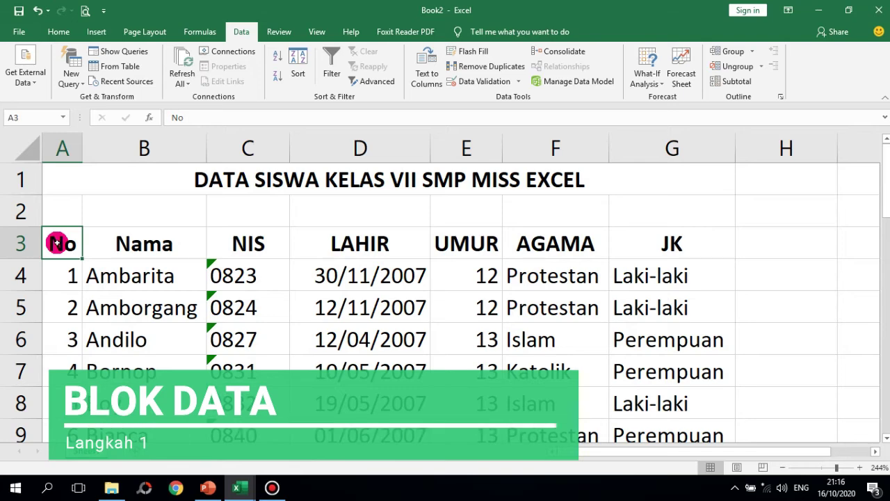
left_click_drag(56, 243, 700, 373)
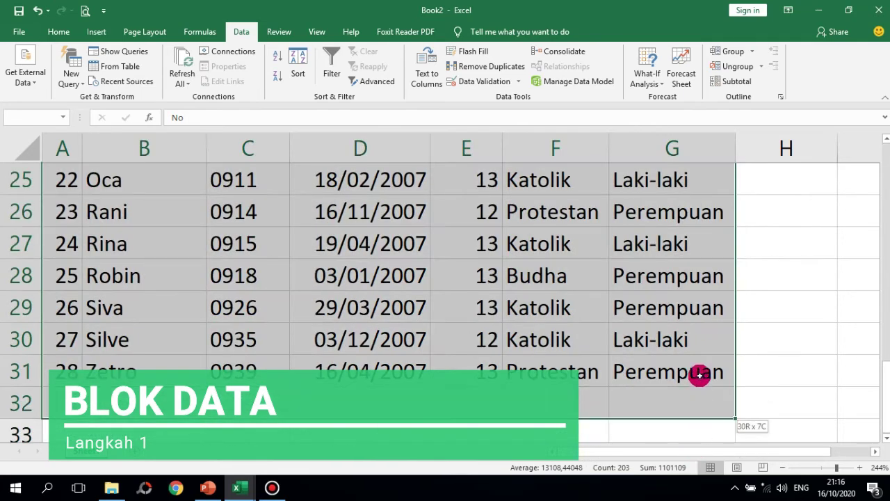
scroll(690, 374, "up", 4)
scroll(690, 371, "up", 4)
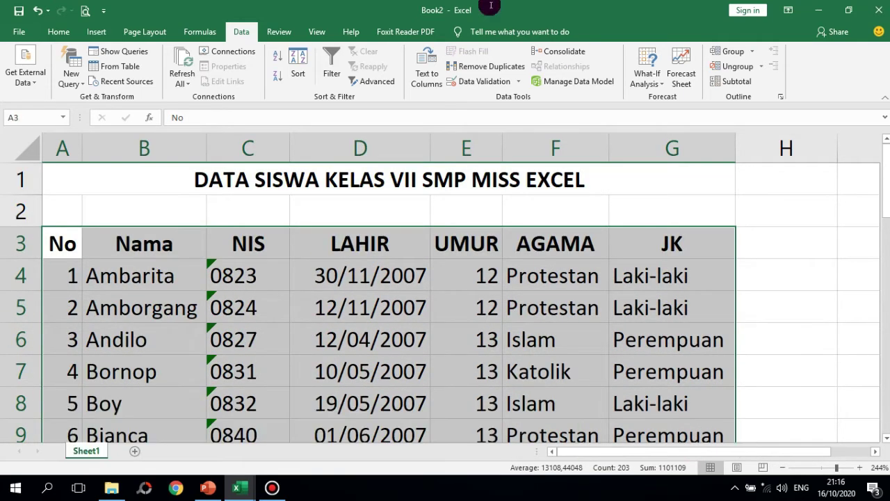
left_click(46, 31)
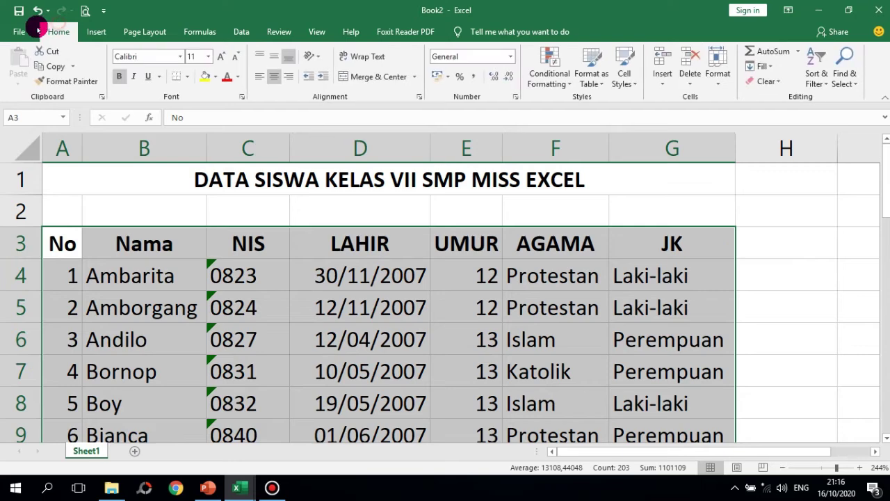
left_click(241, 32)
left_click(334, 76)
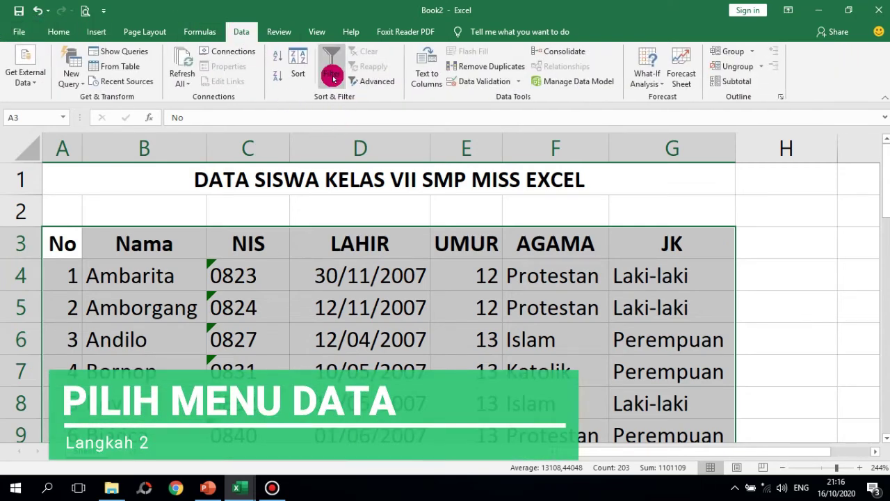
left_click(58, 32)
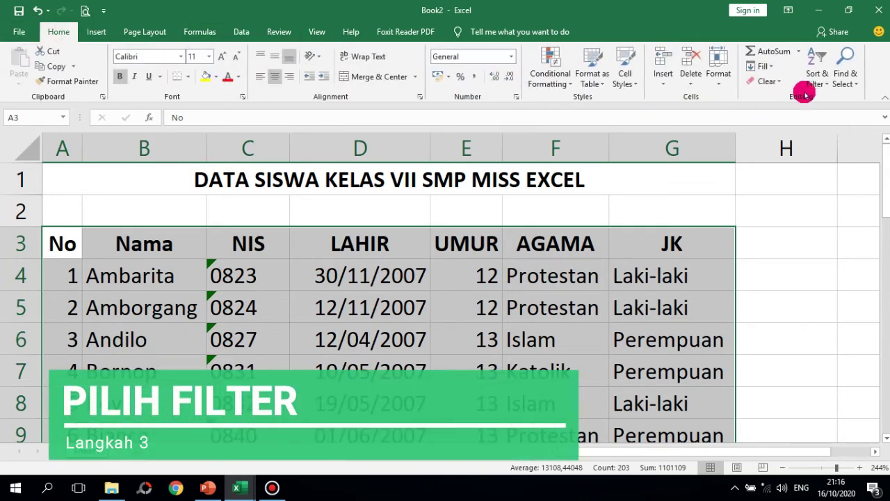
left_click(815, 76)
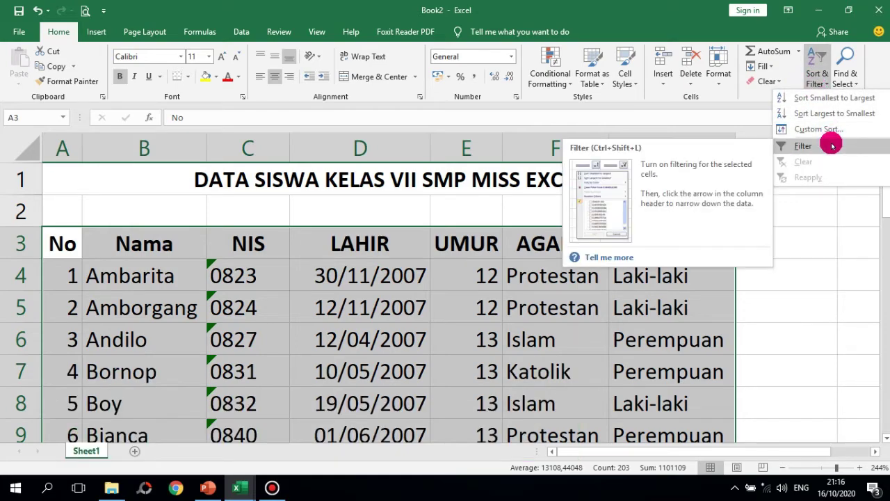
left_click(831, 145)
left_click(241, 32)
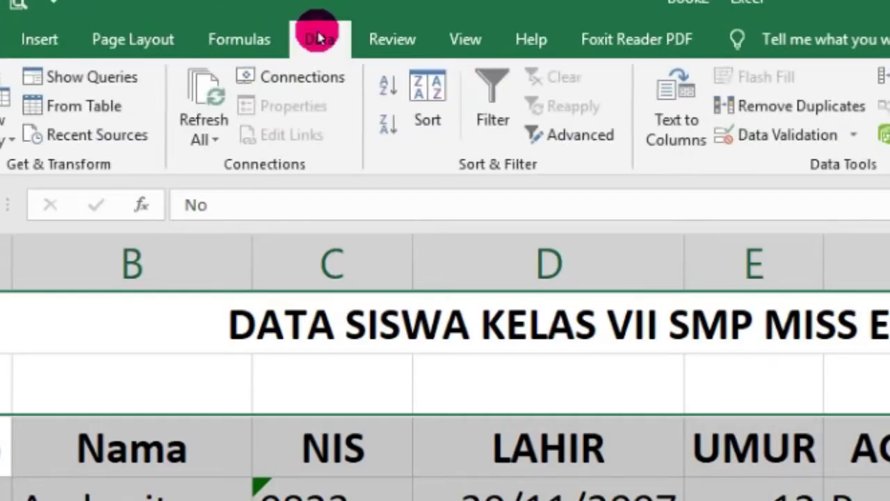
left_click(496, 103)
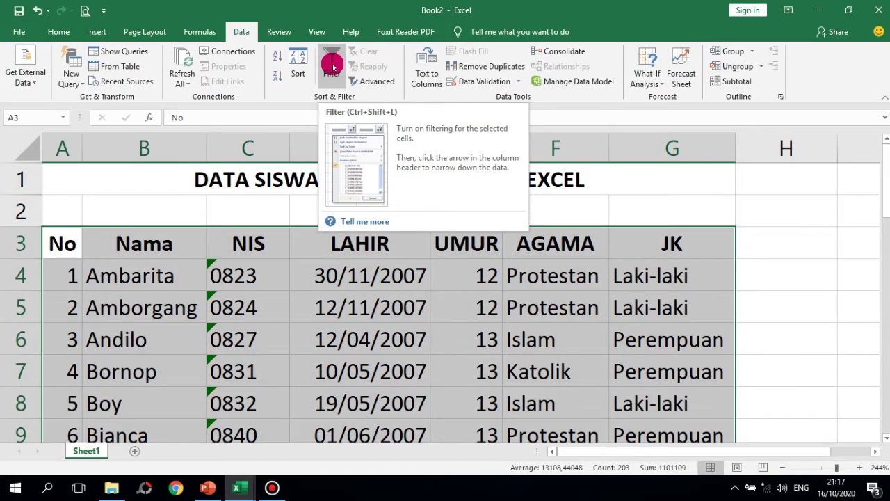
left_click(332, 66)
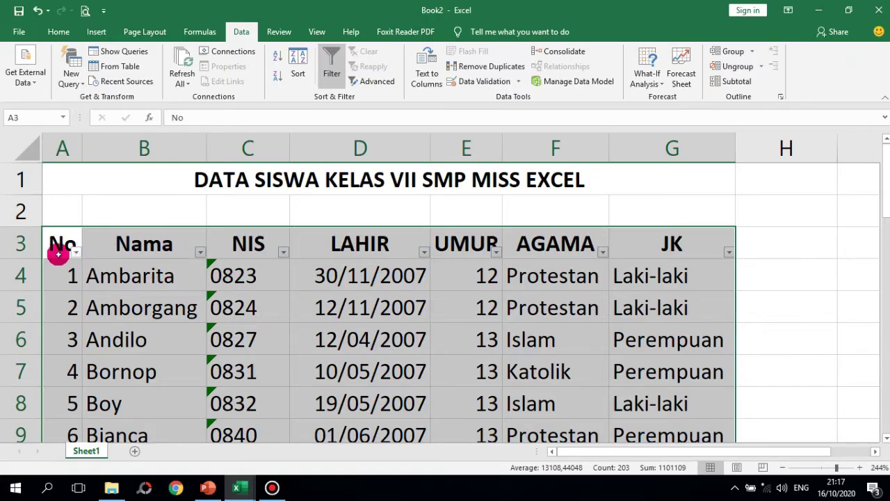
left_click(798, 249)
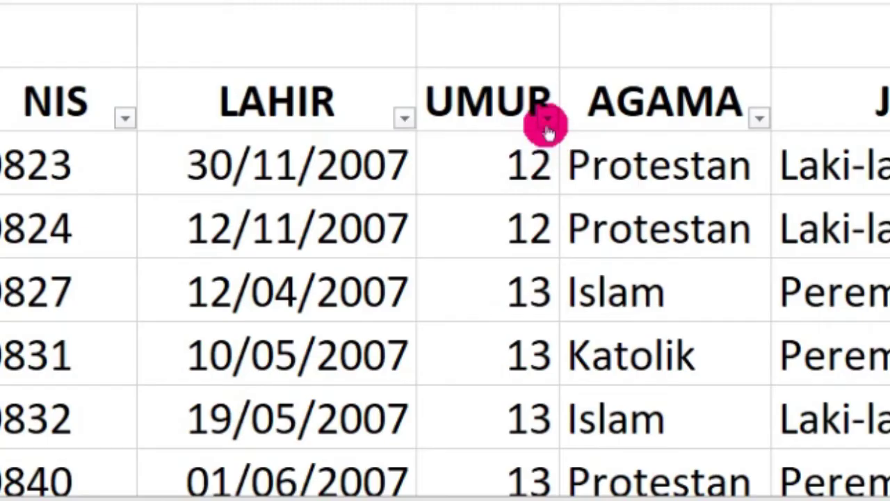
- Filter the UMUR column to show only students aged 12
left_click(496, 252)
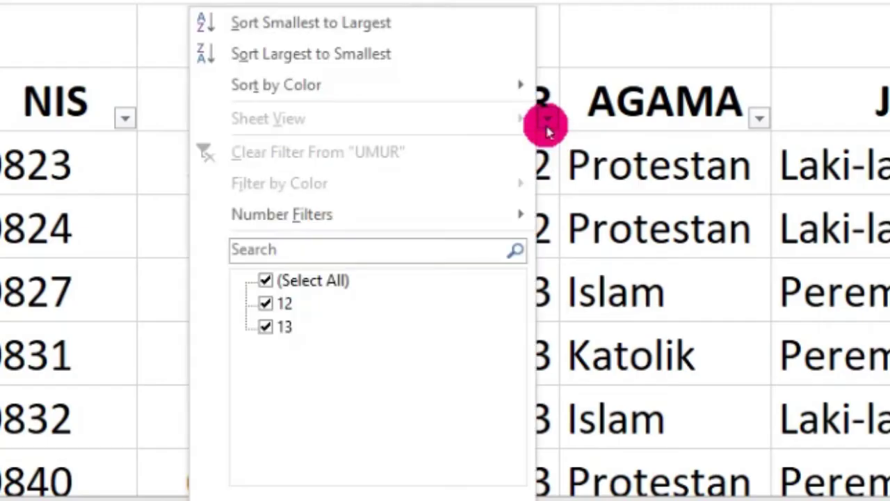
left_click(265, 280)
left_click(265, 279)
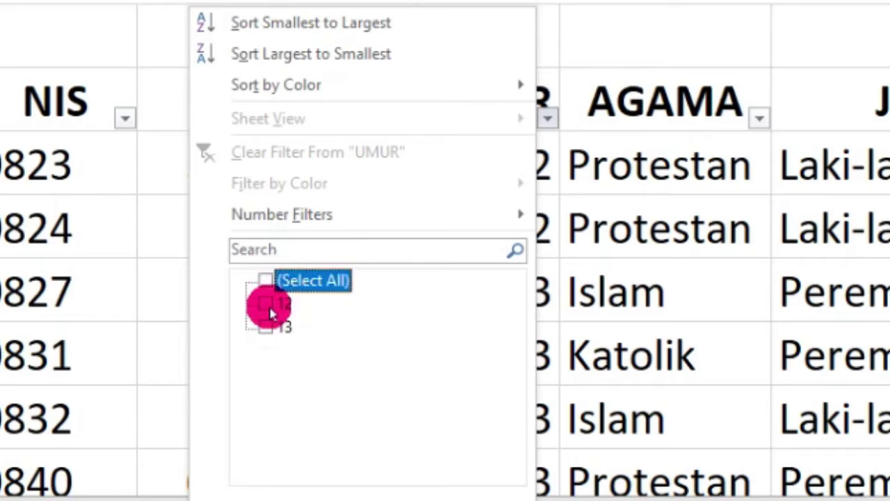
left_click(265, 304)
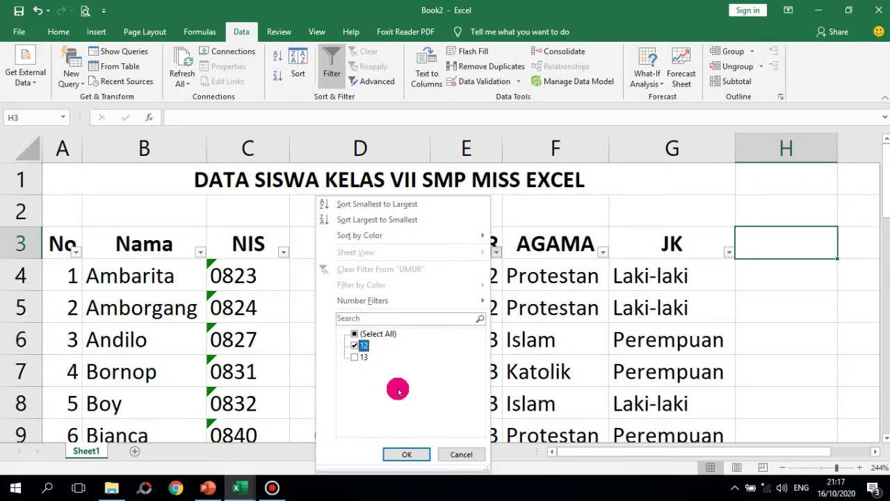
left_click(406, 454)
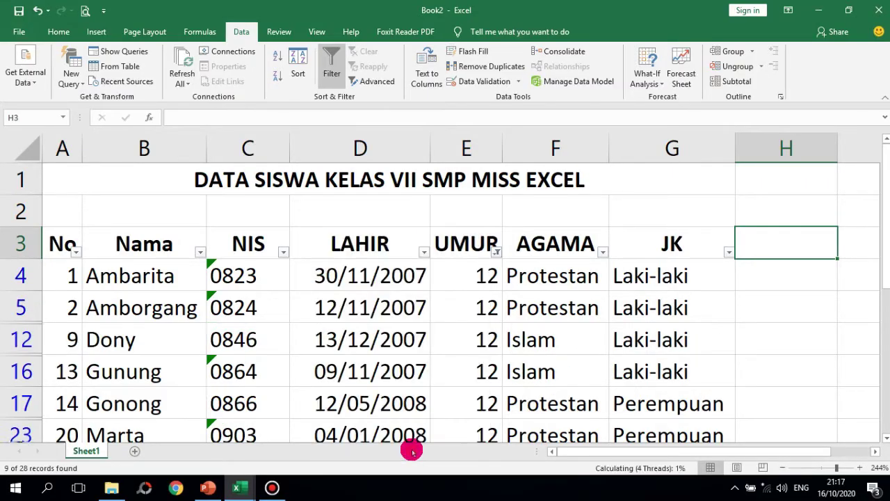
- Examine the filtered student rows and check the ages in the UMUR column from first to last
scroll(505, 329, "down", 2)
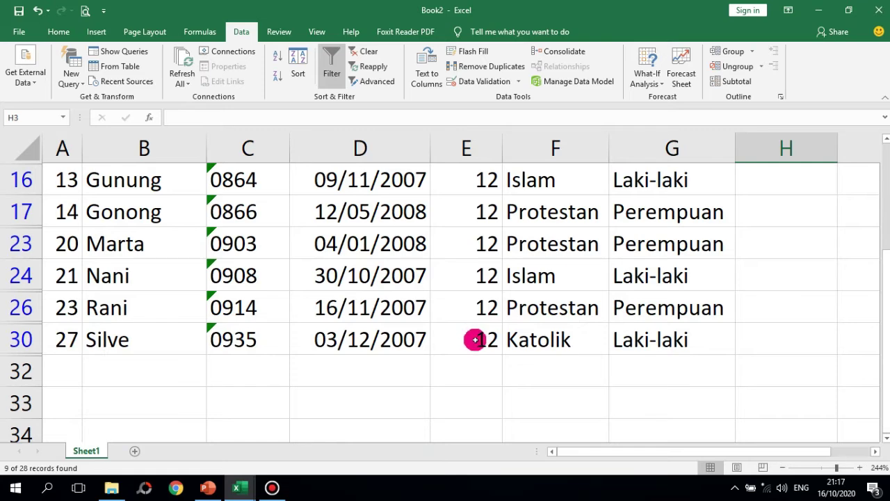
scroll(181, 344, "up", 2)
scroll(484, 258, "down", 2)
scroll(500, 360, "up", 2)
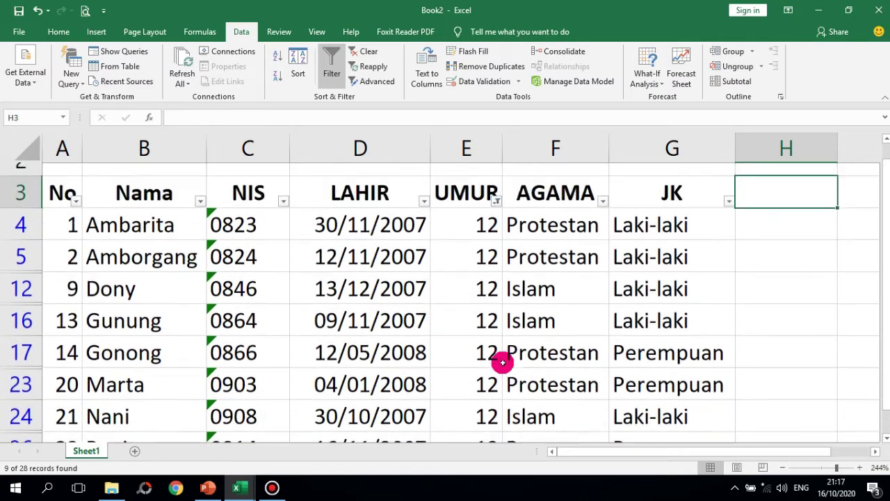
scroll(502, 363, "up", 1)
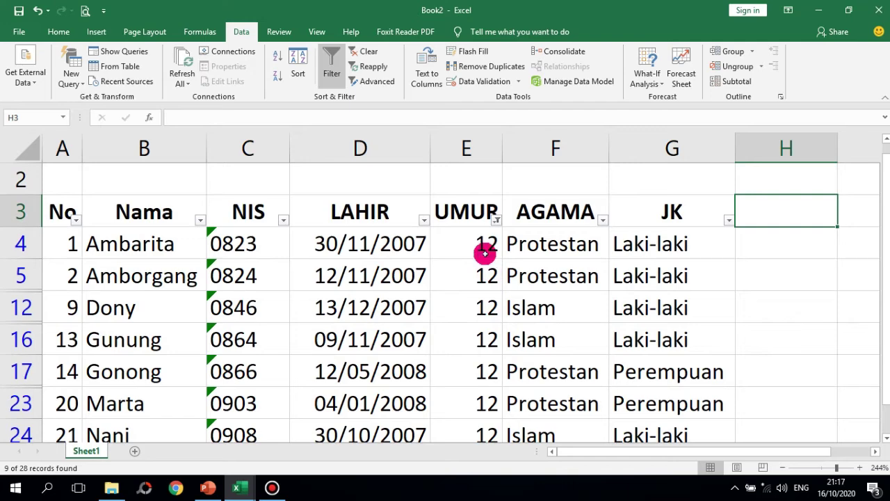
left_click_drag(484, 245, 475, 395)
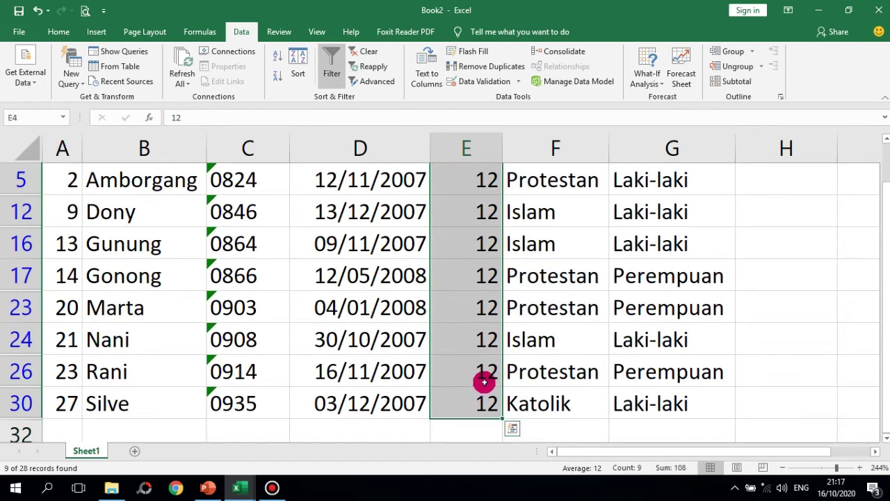
scroll(485, 382, "up", 2)
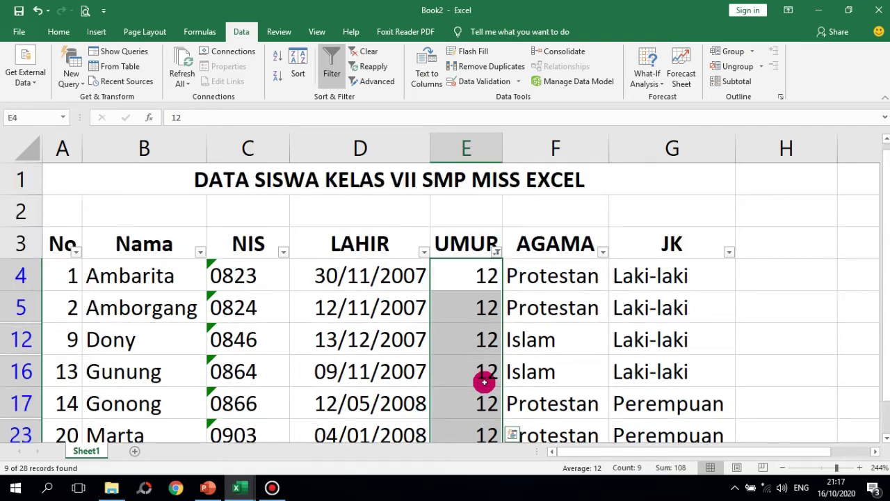
left_click(588, 277)
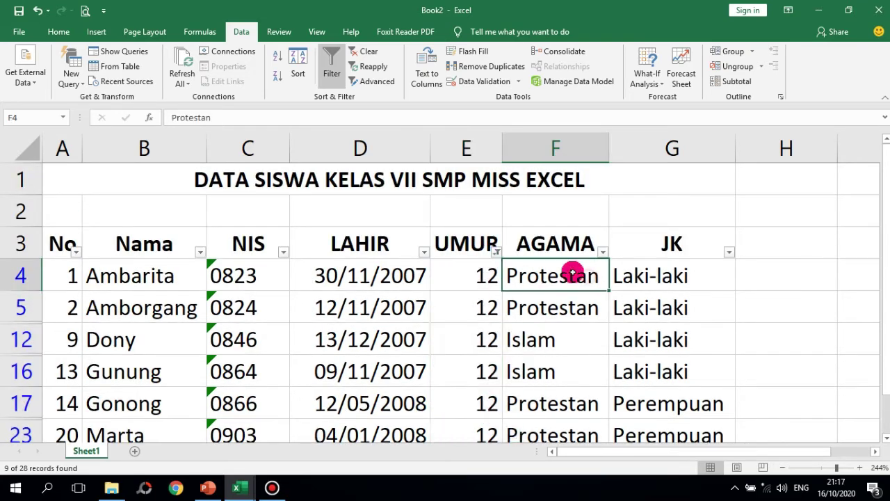
- Change the UMUR filter to show only age 13 and check the ages down to the last filtered row
left_click(495, 252)
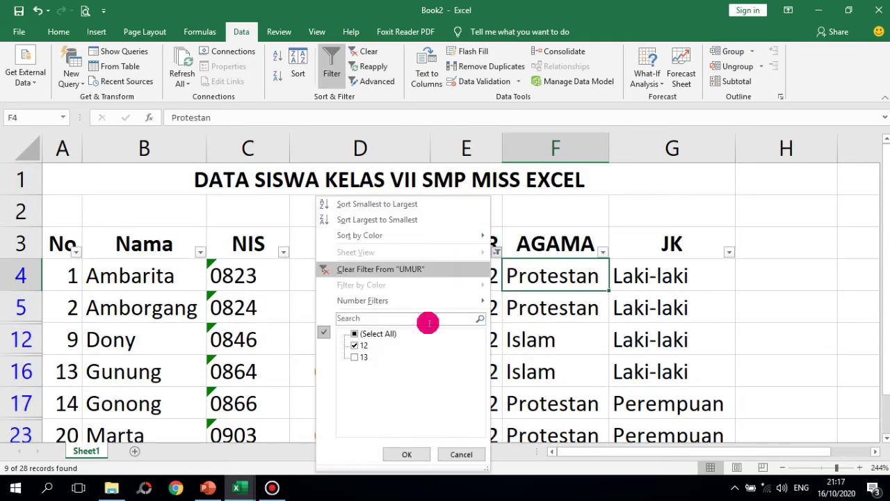
left_click(354, 335)
left_click(356, 356)
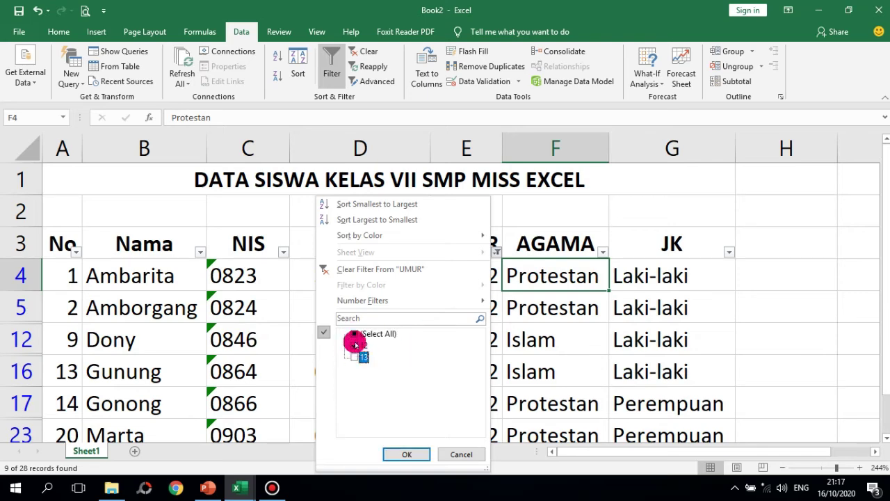
left_click(413, 453)
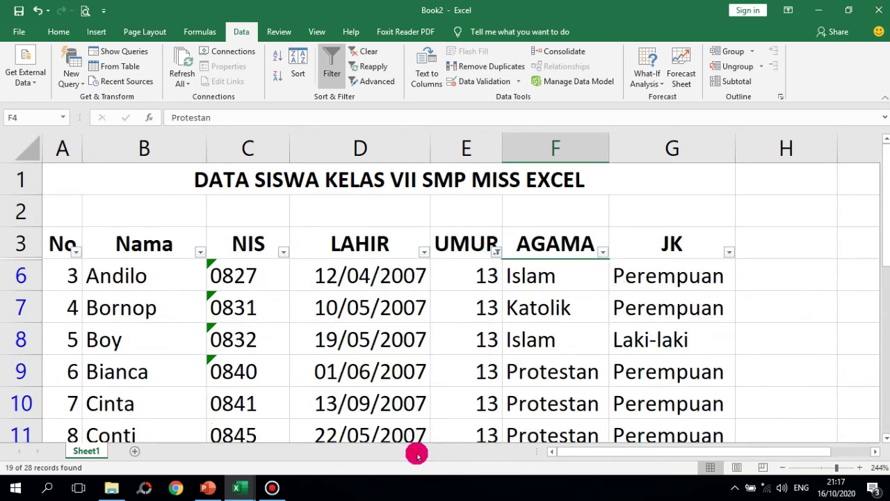
left_click_drag(477, 278, 481, 374)
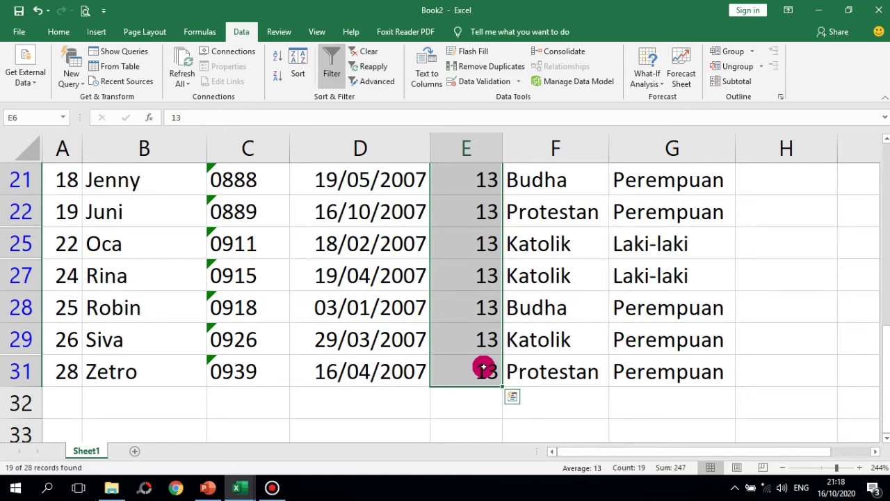
left_click(484, 367)
scroll(487, 341, "up", 5)
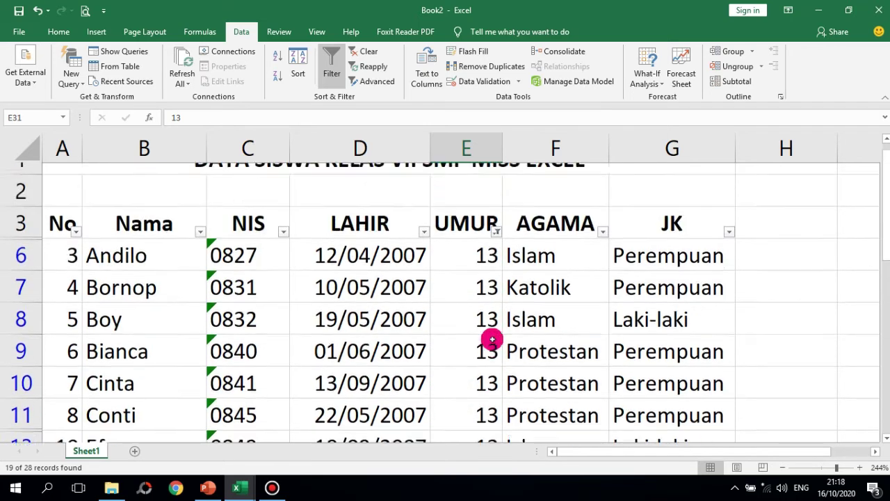
- Switch the UMUR filter back to age 12 only and select all the filtered ages in that column
left_click(498, 253)
left_click(354, 345)
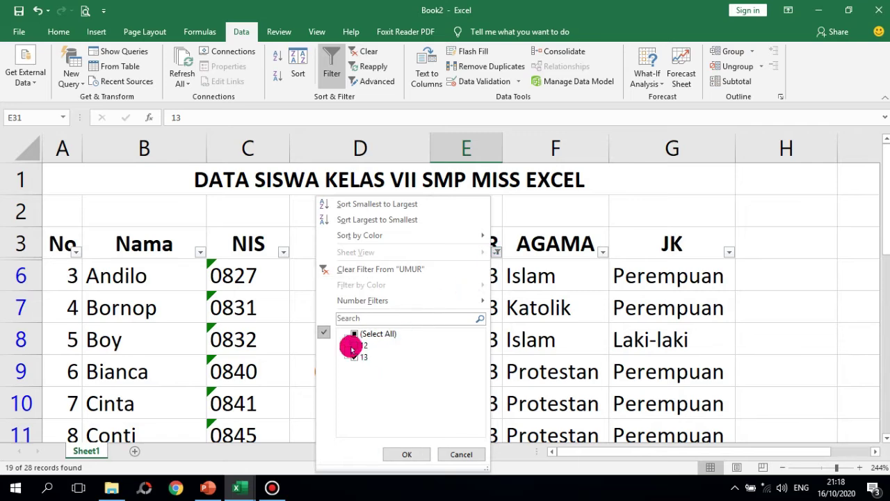
left_click(407, 454)
scroll(507, 398, "down", 3)
scroll(506, 398, "up", 1)
left_click_drag(480, 371, 477, 318)
left_click(479, 319)
scroll(478, 318, "up", 3)
left_click_drag(477, 280, 478, 370)
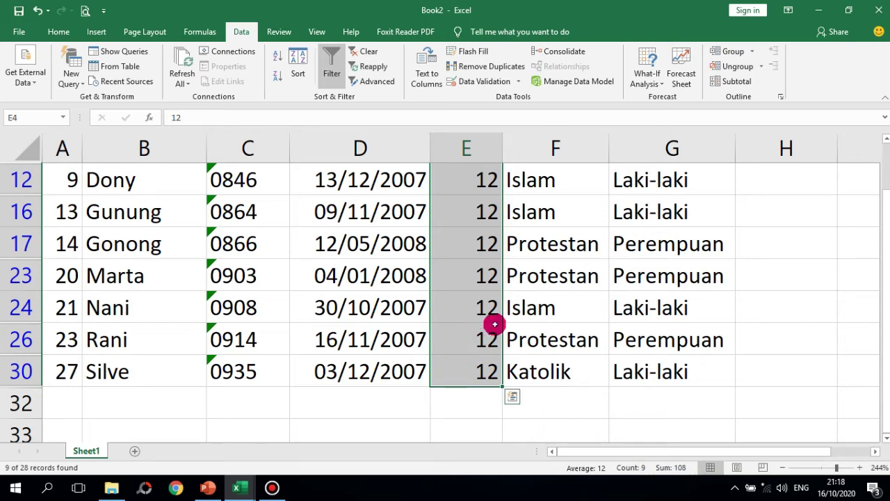
- Restore all ages in the UMUR filter so that every student row is shown
scroll(534, 355, "up", 2)
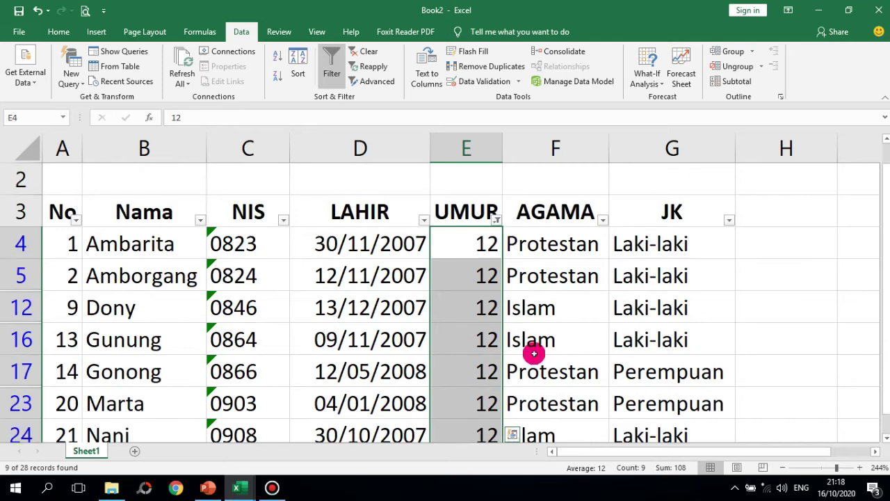
left_click(497, 220)
left_click(354, 334)
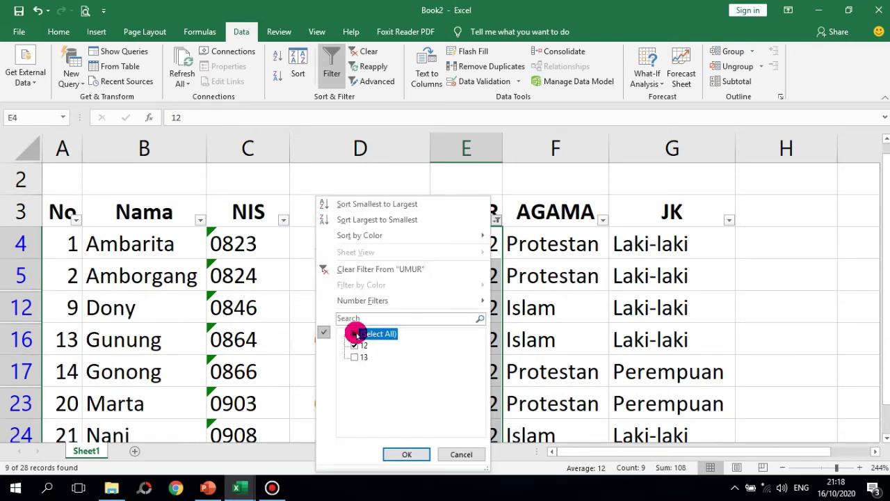
left_click(407, 454)
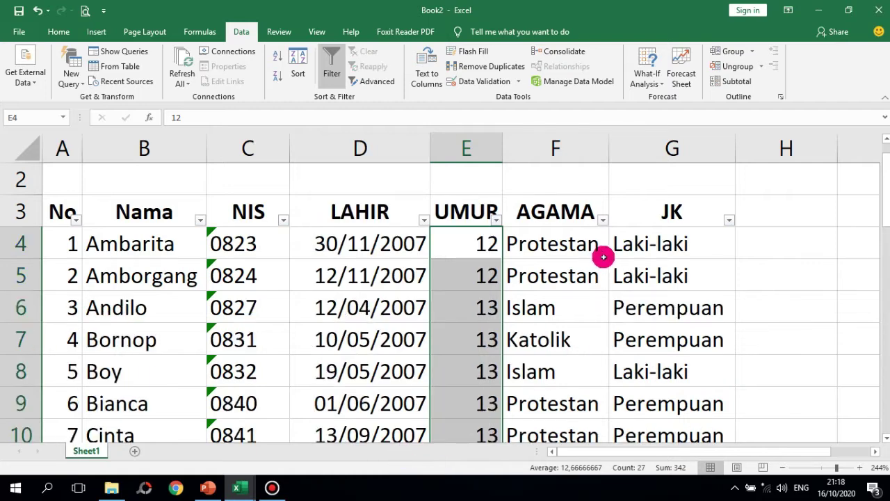
- Filter the AGAMA column to show only Protestan students by excluding Budha, Islam and Katolik
left_click(603, 221)
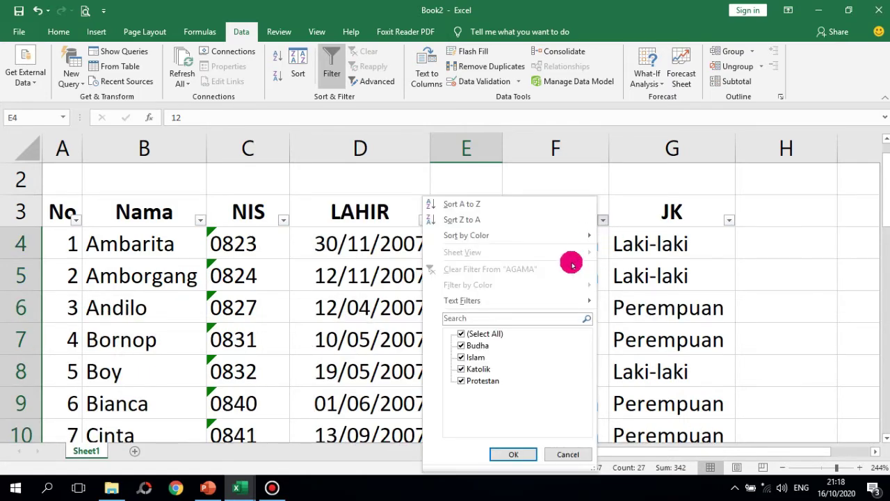
left_click(462, 370)
left_click(462, 356)
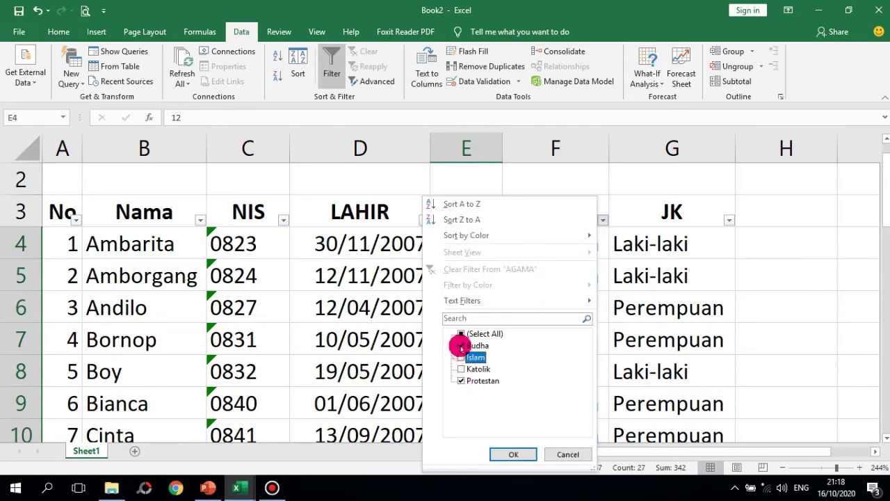
left_click(462, 345)
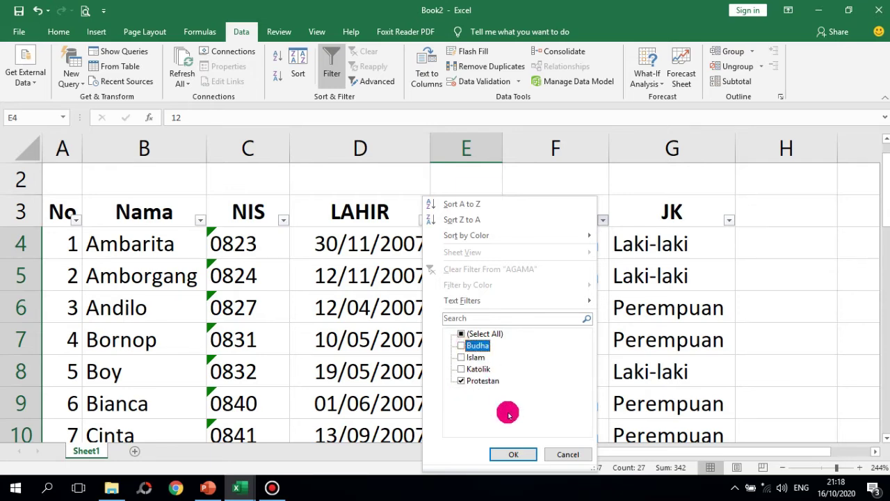
left_click(513, 454)
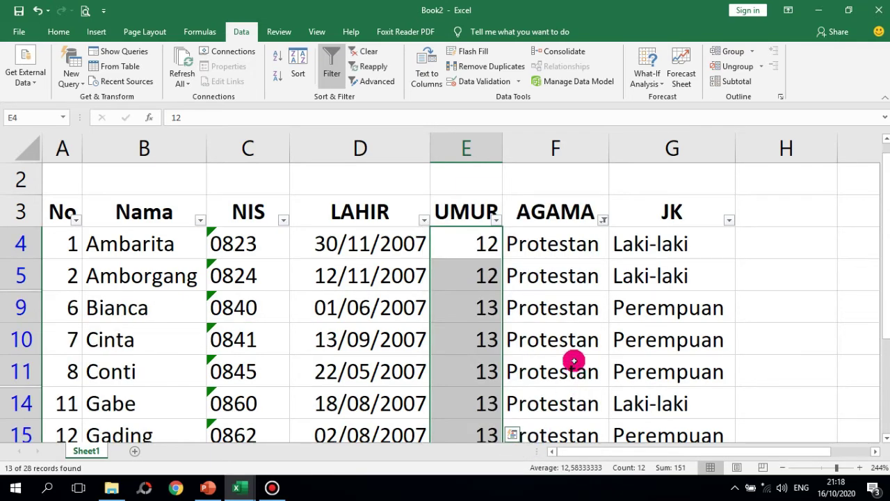
- Select all the filtered religion cells in the AGAMA column and check them from first to last row
scroll(316, 318, "down", 2)
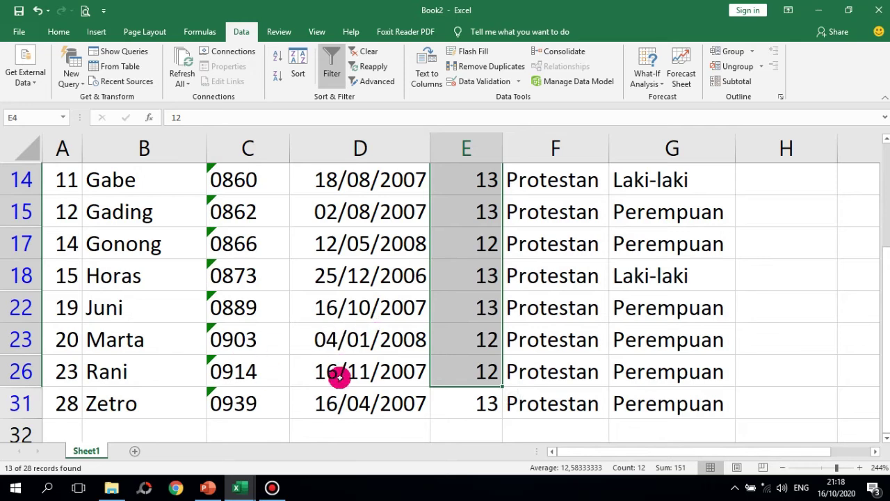
left_click_drag(565, 411, 563, 255)
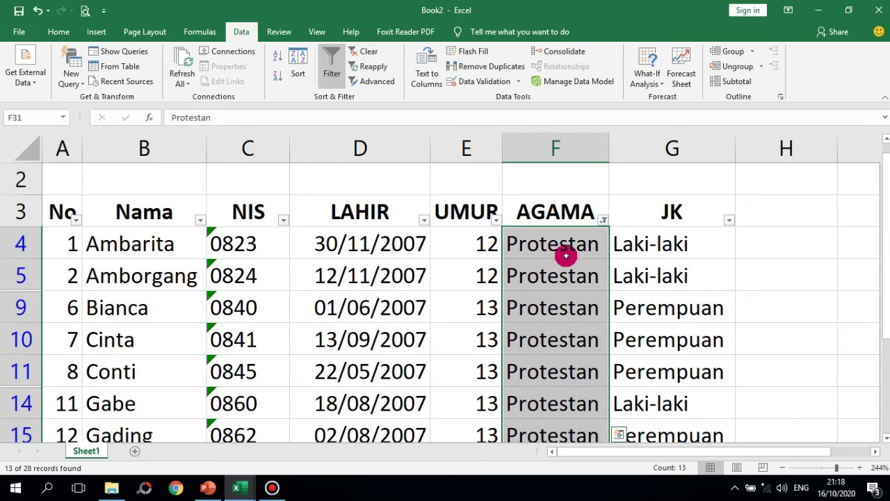
scroll(559, 391, "down", 3)
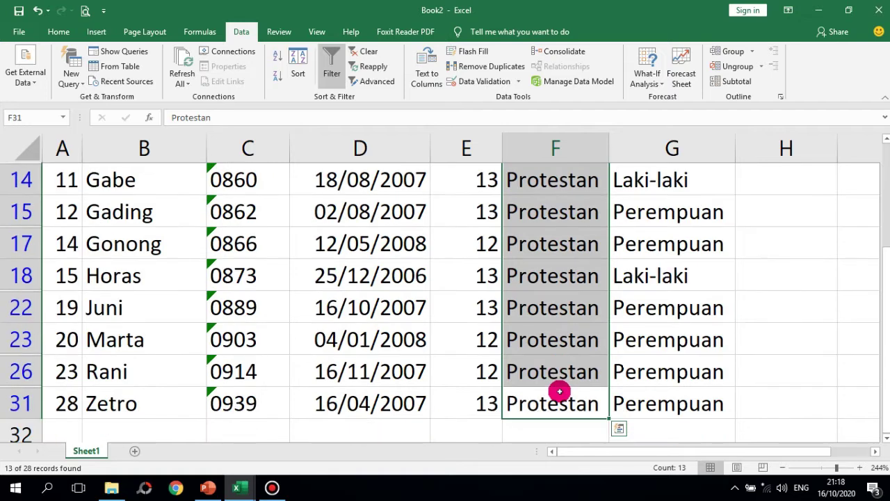
scroll(560, 391, "up", 3)
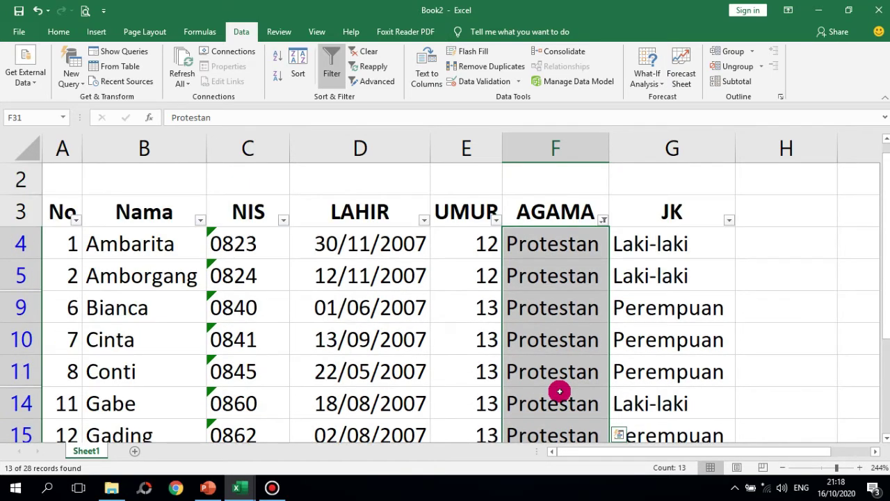
- Switch the AGAMA filter from Protestan to show only Islam
left_click(603, 221)
left_click(460, 358)
left_click(461, 380)
left_click(514, 454)
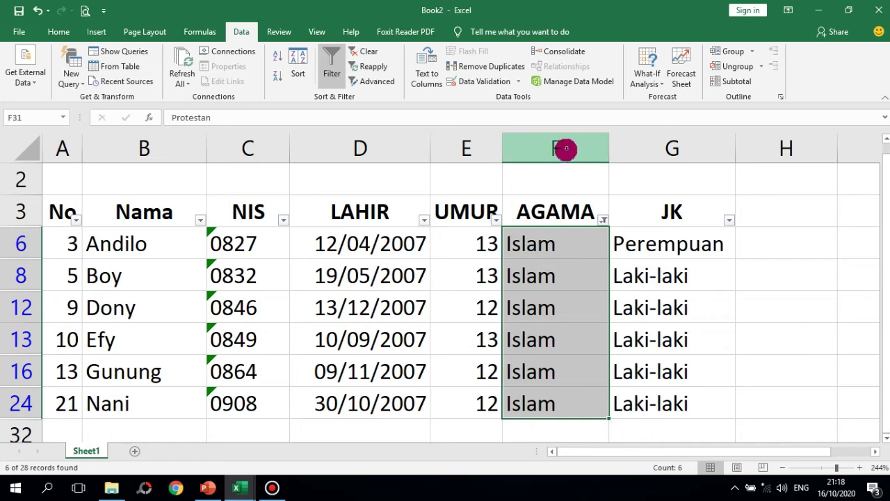
- Switch the AGAMA filter to Katolik only, and after viewing those rows restore all religions
left_click(603, 220)
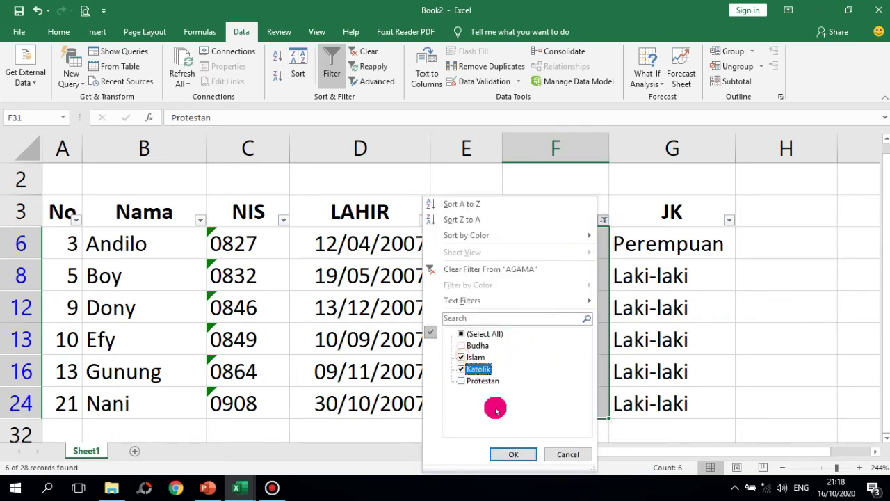
left_click(513, 454)
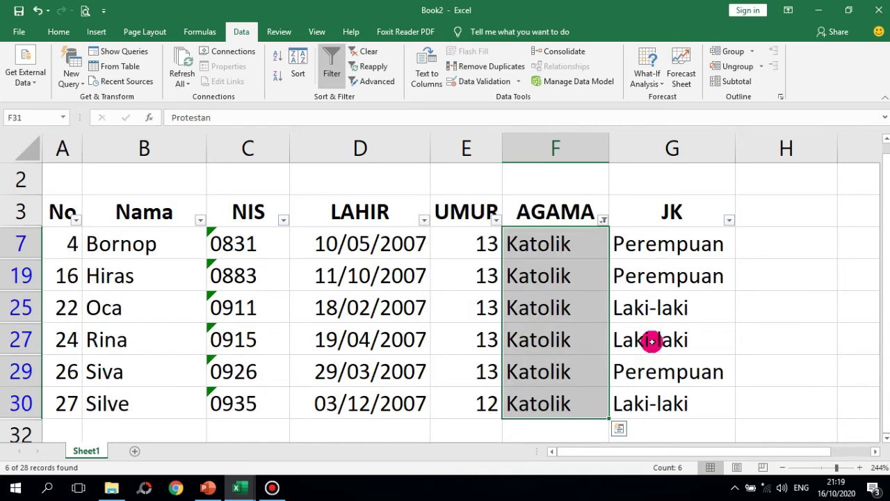
left_click(604, 220)
left_click(460, 334)
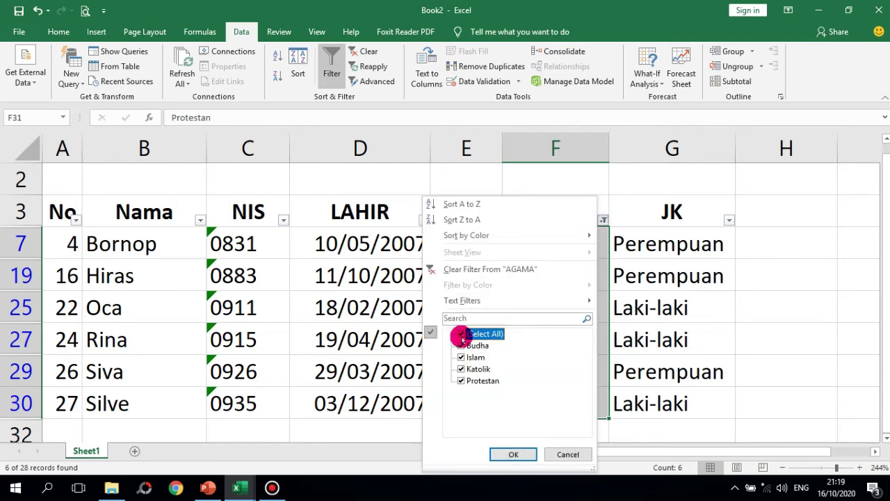
left_click(512, 452)
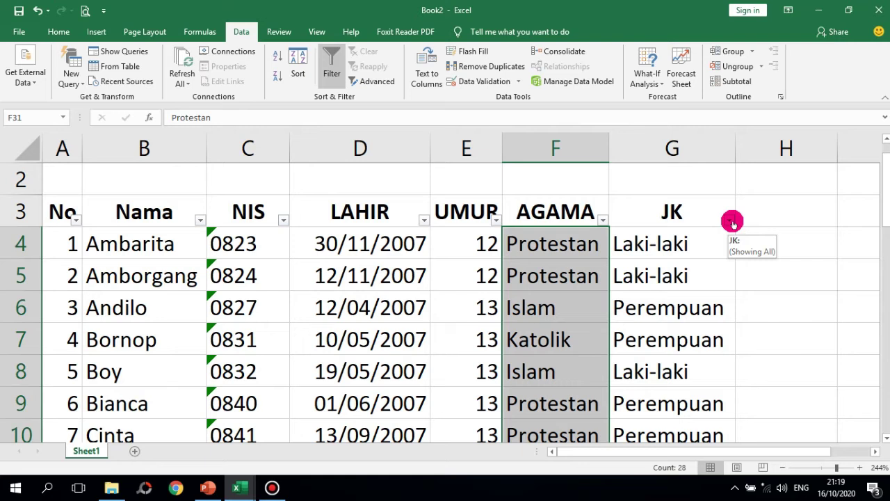
- Filter the JK column to show only Laki-laki students and look through the filtered rows
left_click(733, 223)
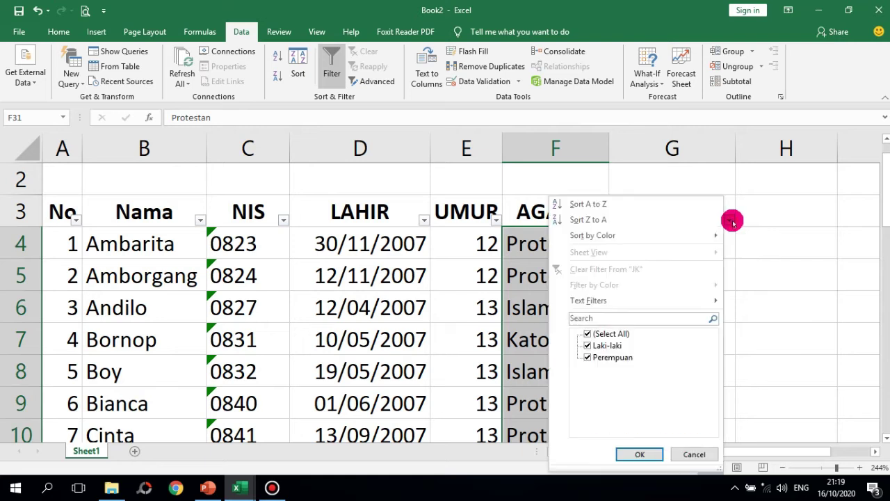
left_click(588, 357)
left_click(635, 453)
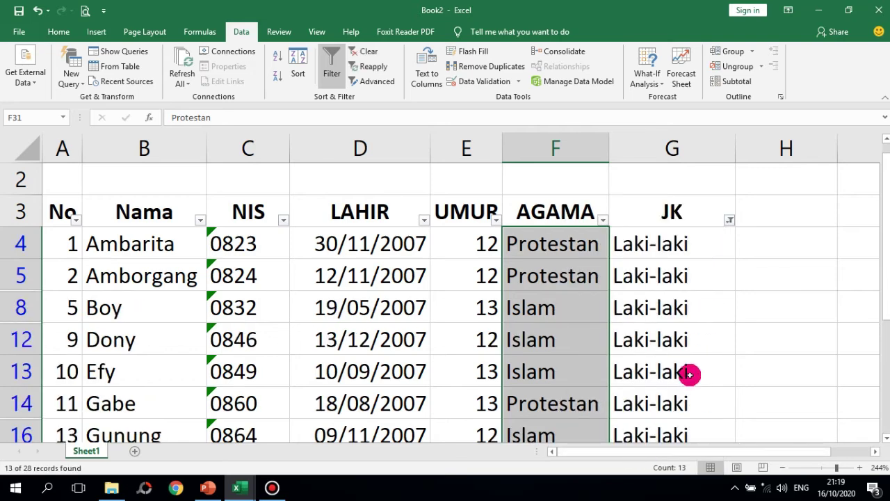
scroll(690, 374, "down", 4)
scroll(689, 380, "up", 4)
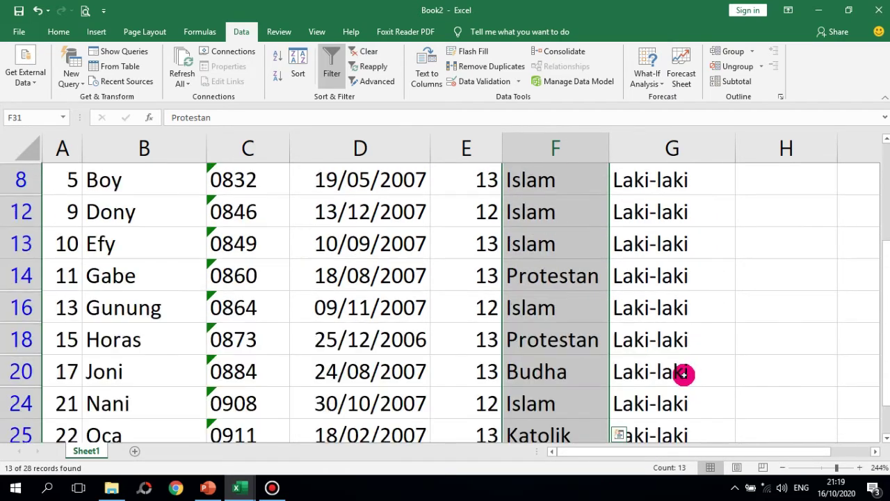
- Switch the JK filter to Perempuan only and look through the rows down to the last student
left_click(728, 252)
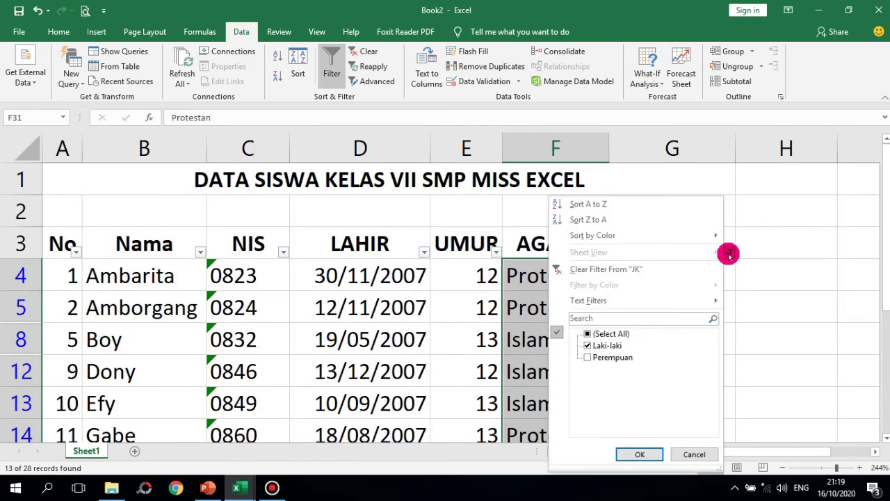
left_click(587, 358)
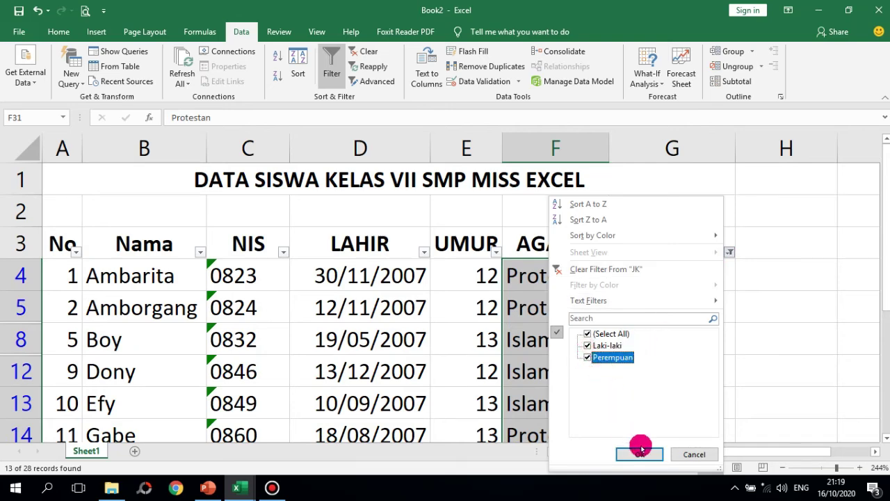
left_click(587, 346)
left_click(636, 453)
scroll(660, 410, "down", 5)
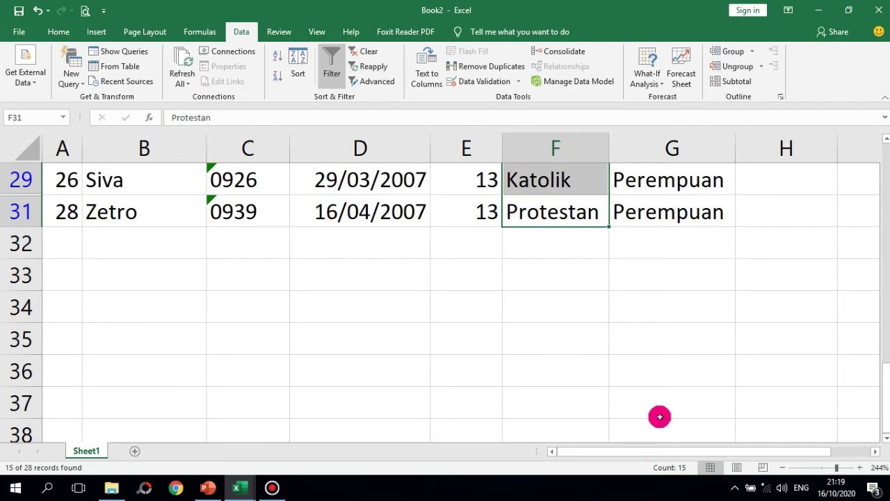
scroll(662, 416, "up", 5)
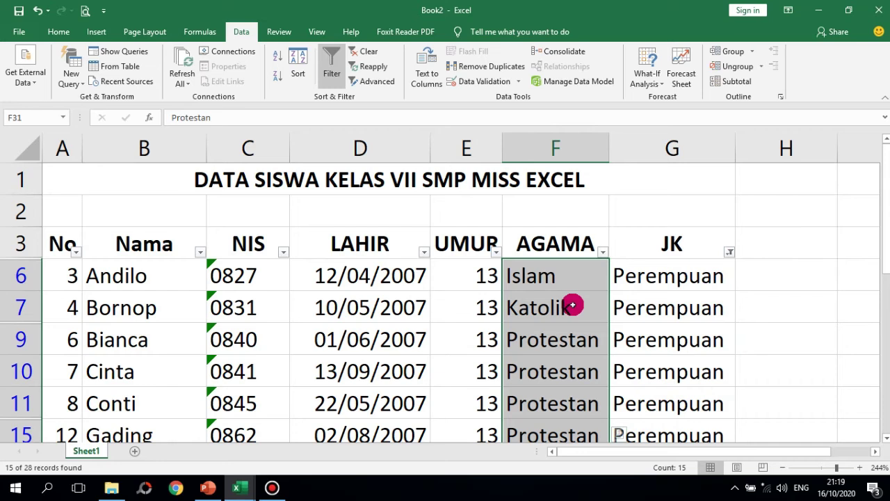
- Narrow the Perempuan rows to age 13 by excluding 12 in the UMUR filter
left_click(495, 252)
left_click(355, 345)
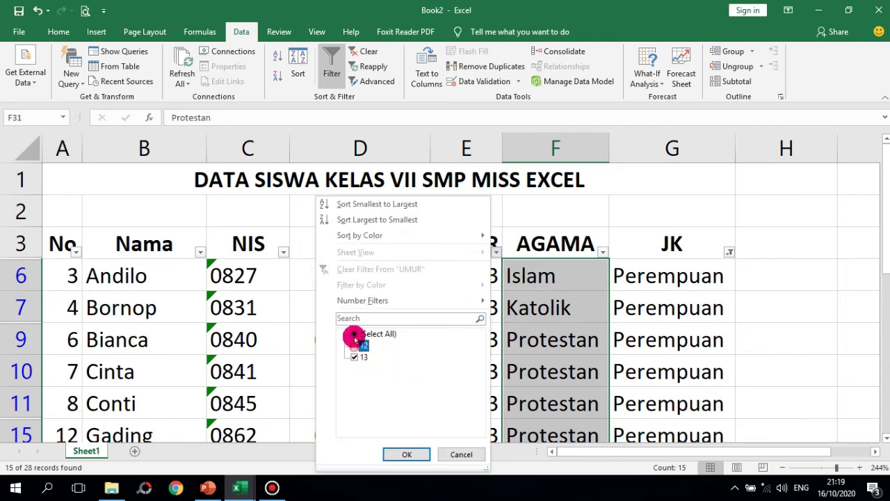
left_click(407, 453)
- Limit the AGAMA filter to Islam only and check which ages the UMUR filter offers, leaving it without changes
left_click(603, 251)
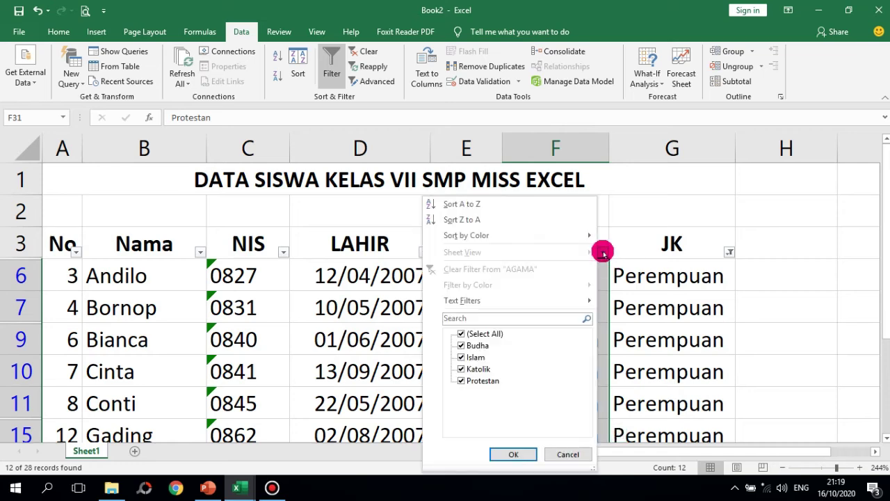
left_click(461, 369)
left_click(461, 380)
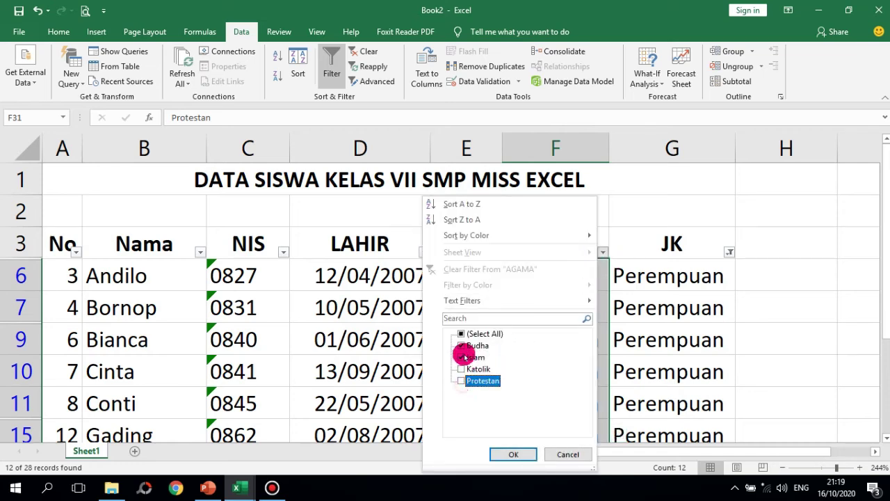
left_click(513, 453)
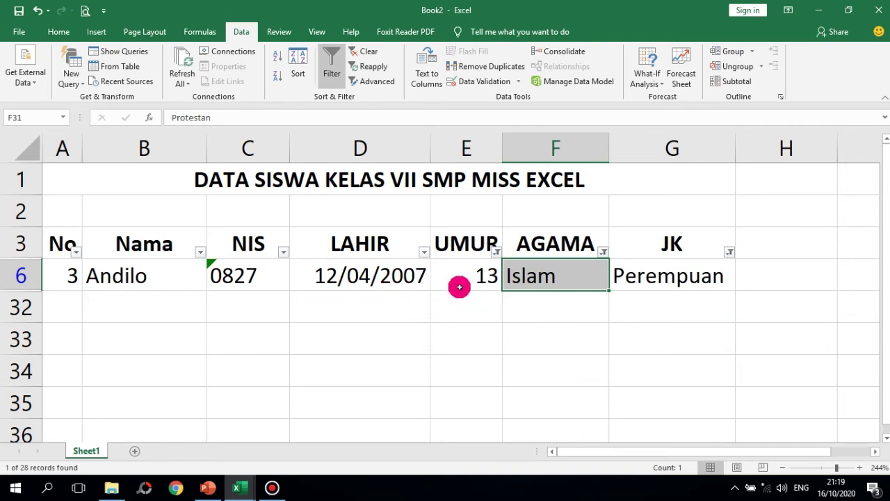
left_click(496, 250)
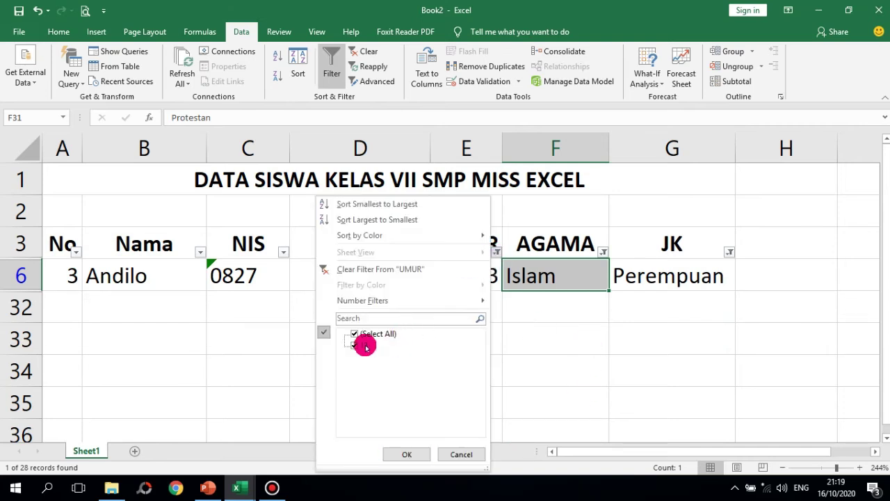
left_click(443, 456)
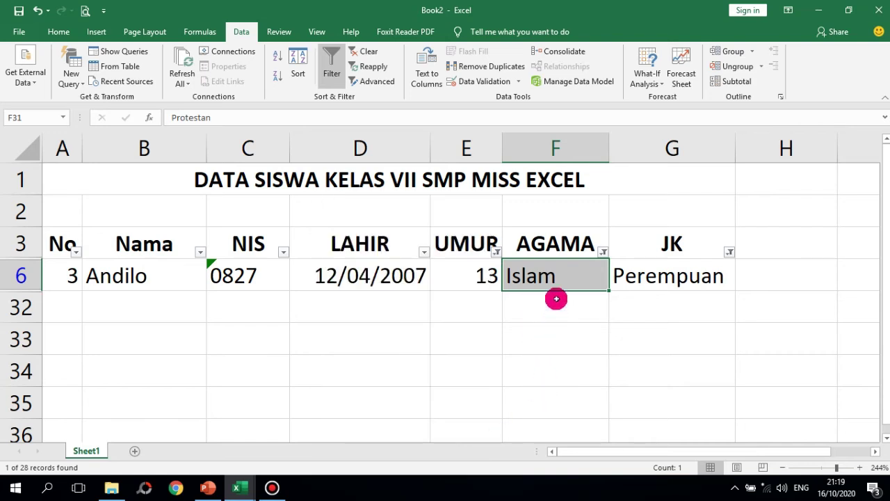
- Restore all religions in the AGAMA filter and all ages in the UMUR filter
left_click(600, 254)
left_click(461, 334)
left_click(508, 454)
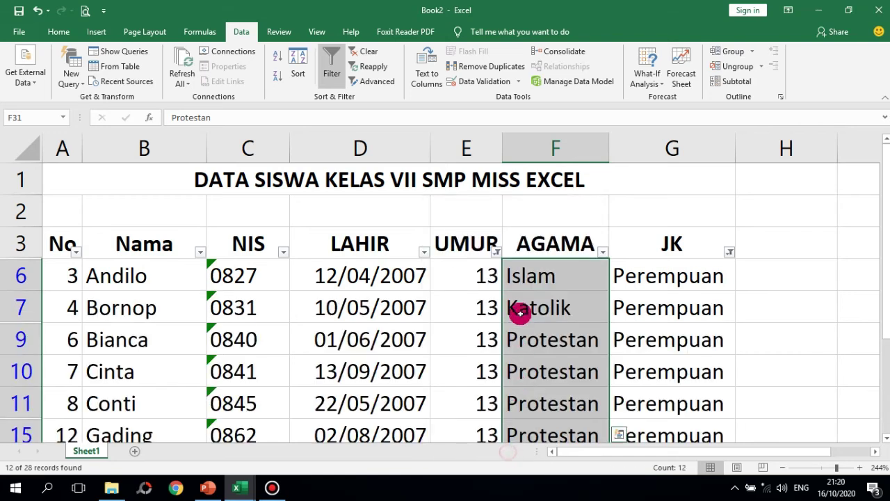
left_click(496, 252)
left_click(356, 334)
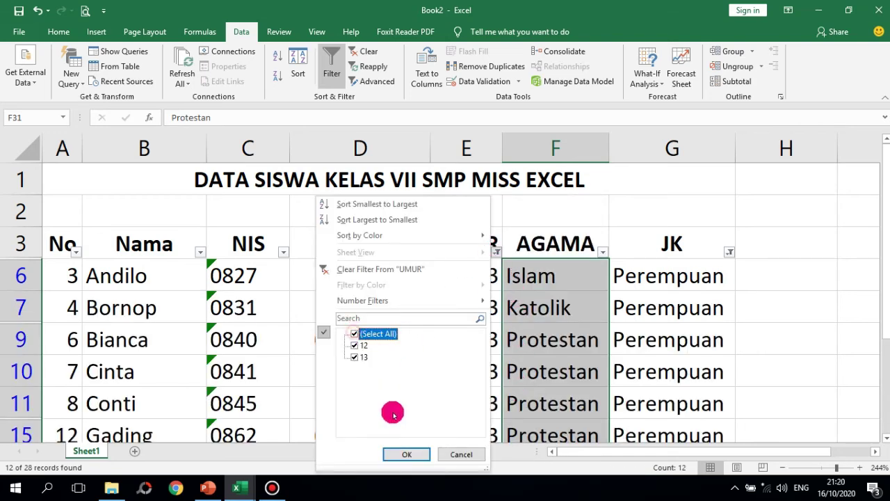
left_click(404, 454)
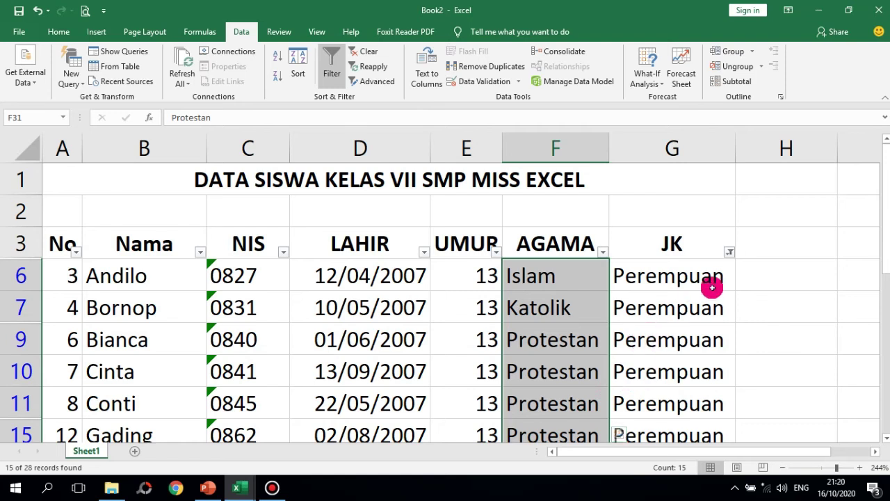
- Filter UMUR to age 13 only, keep JK on Perempuan, and check the matching rows down to the last student
left_click(493, 253)
left_click(355, 344)
left_click(404, 455)
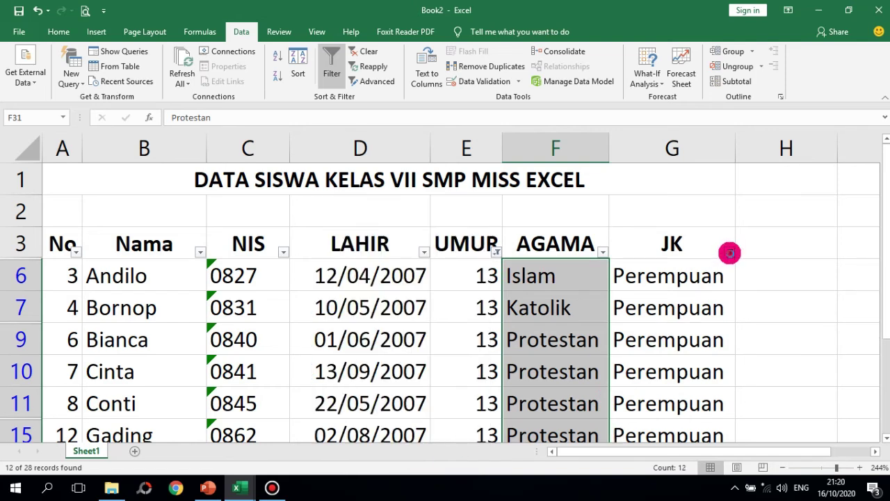
left_click(730, 252)
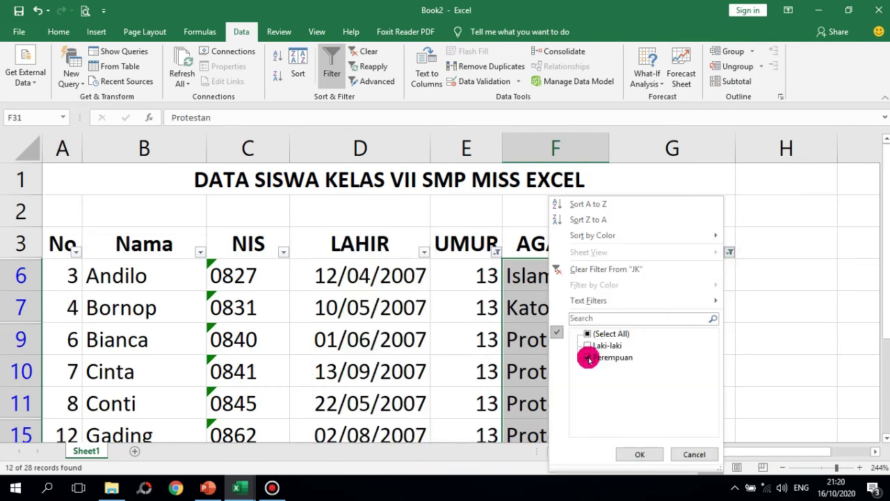
left_click(640, 454)
scroll(696, 370, "down", 3)
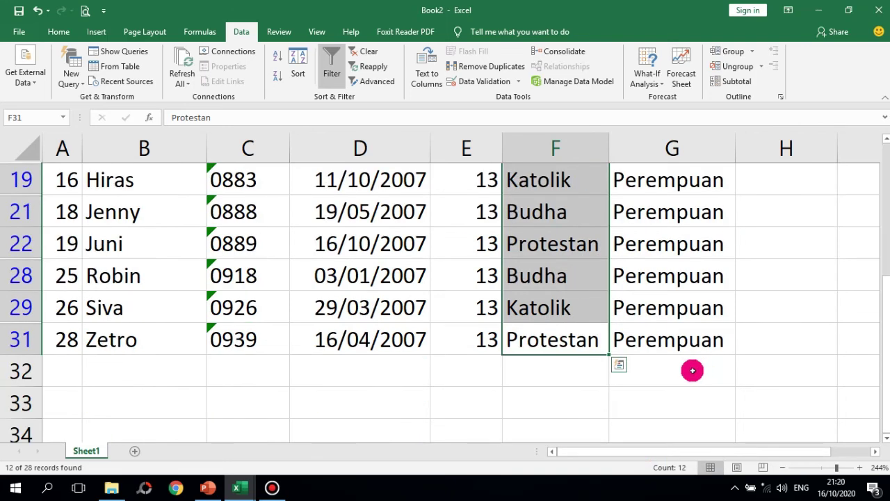
- Switch the JK filter from Perempuan to Laki-laki only, keeping UMUR at 13, and check the matching rows down to the last student
scroll(654, 365, "up", 1)
scroll(459, 360, "up", 2)
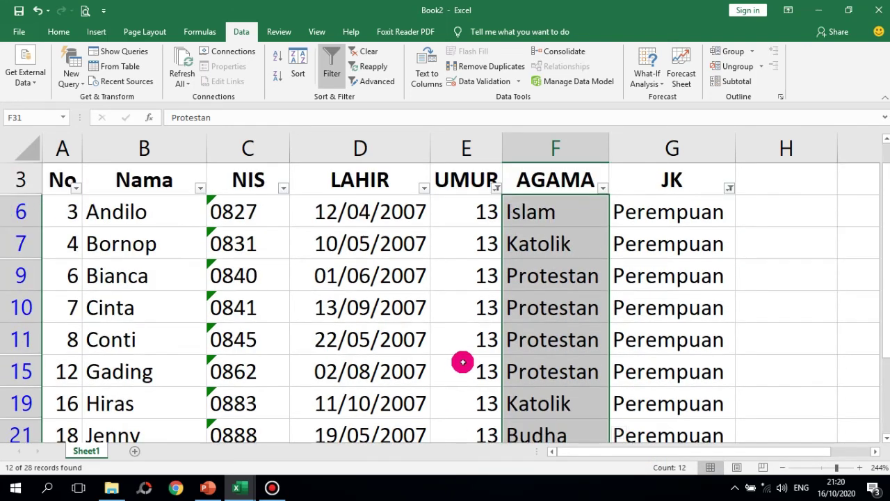
scroll(550, 358, "up", 1)
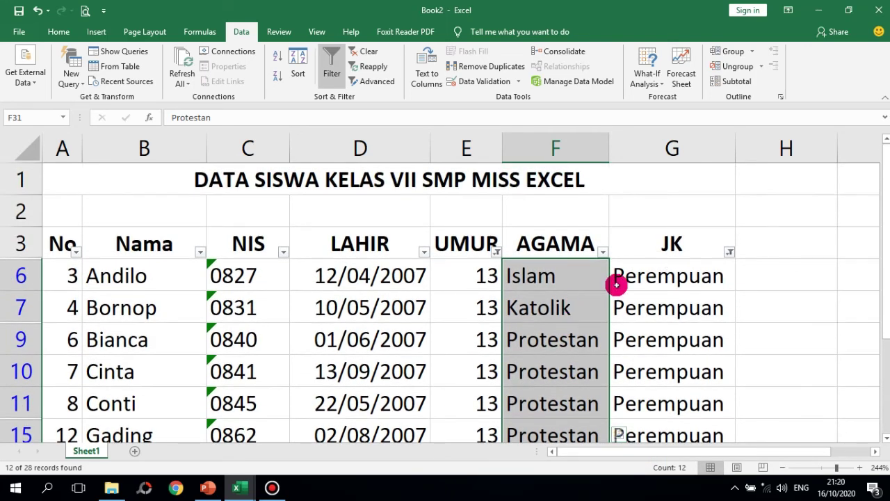
left_click(729, 253)
left_click(588, 345)
left_click(589, 358)
left_click(640, 454)
scroll(647, 418, "down", 3)
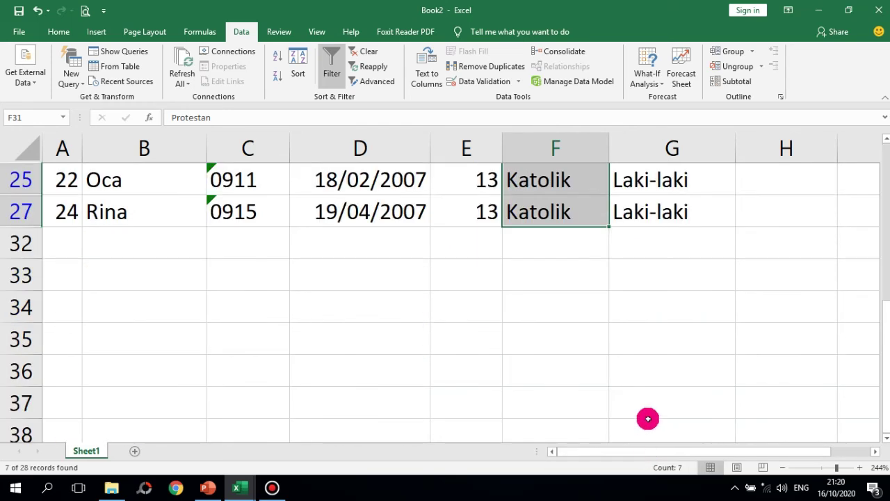
scroll(647, 418, "up", 2)
scroll(647, 418, "up", 1)
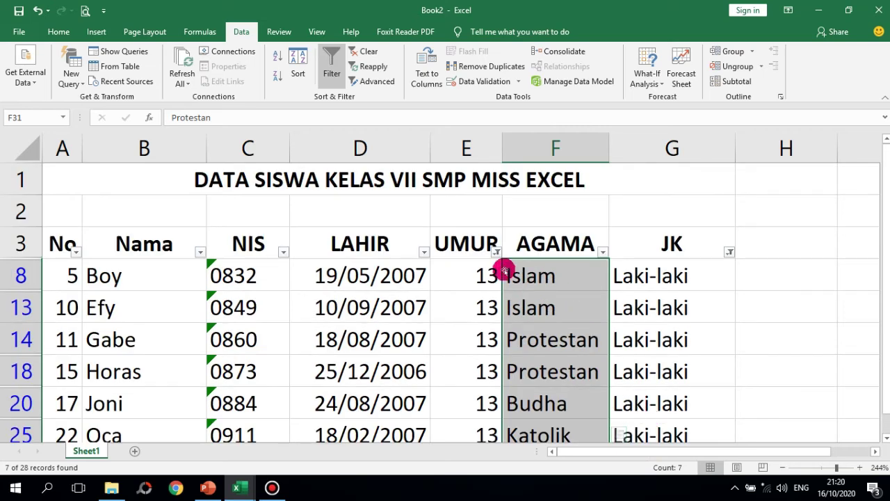
- Filter UMUR to age 12 only for the Laki-laki rows, review the matches, and select their entries in the Nama column
left_click(497, 252)
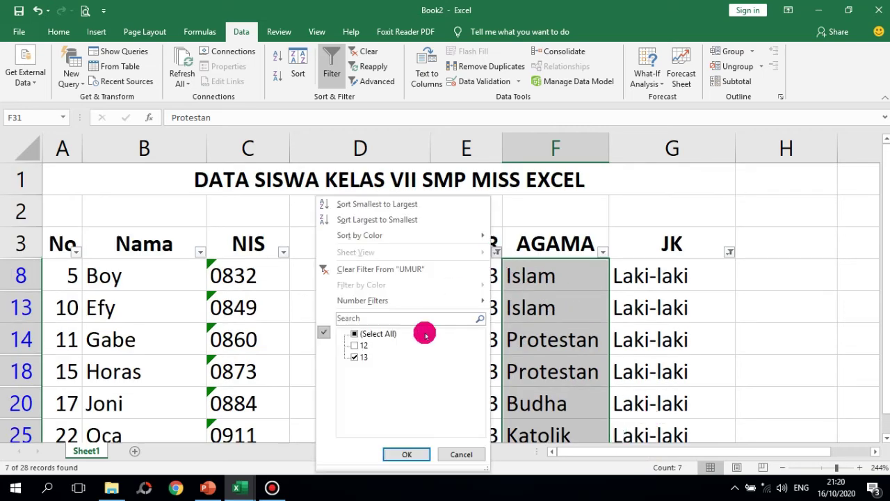
left_click(355, 357)
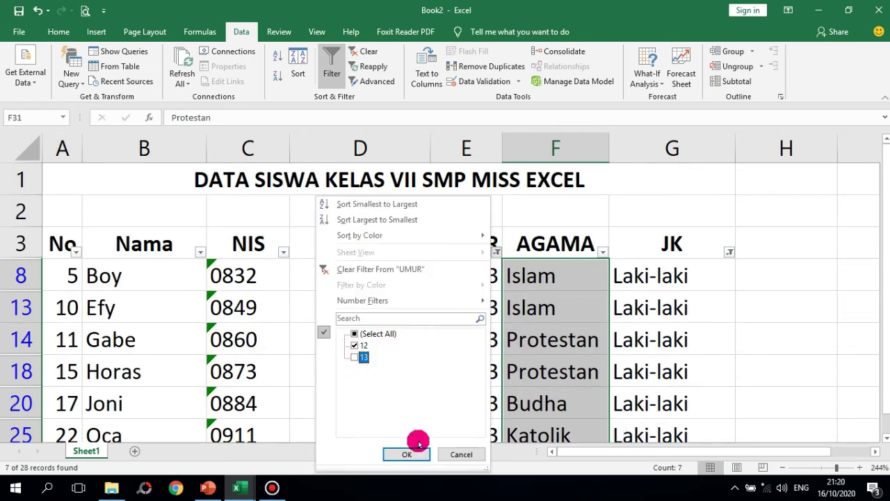
left_click(409, 453)
scroll(587, 407, "down", 2)
scroll(596, 400, "up", 2)
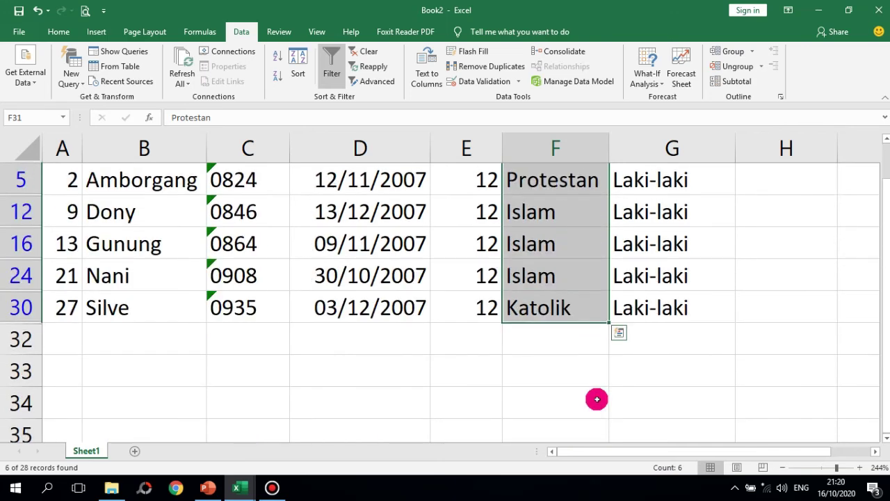
scroll(597, 399, "up", 1)
scroll(245, 348, "down", 1)
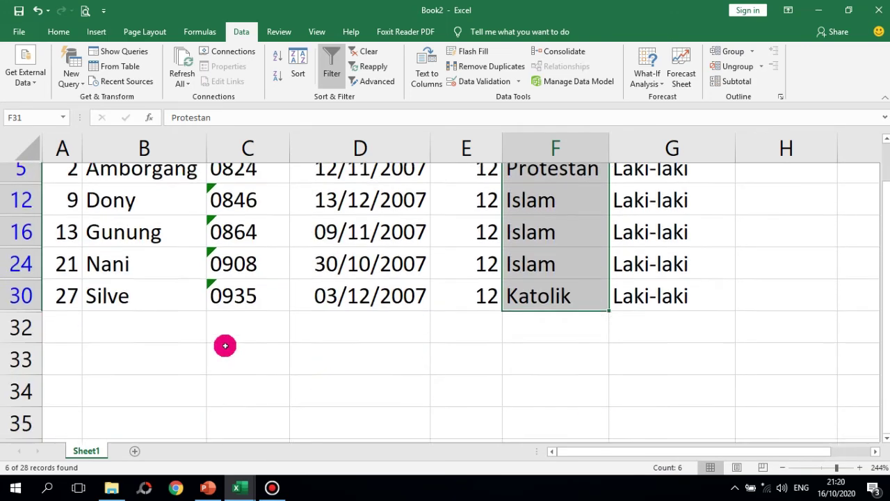
scroll(124, 325, "up", 2)
left_click_drag(127, 280, 122, 376)
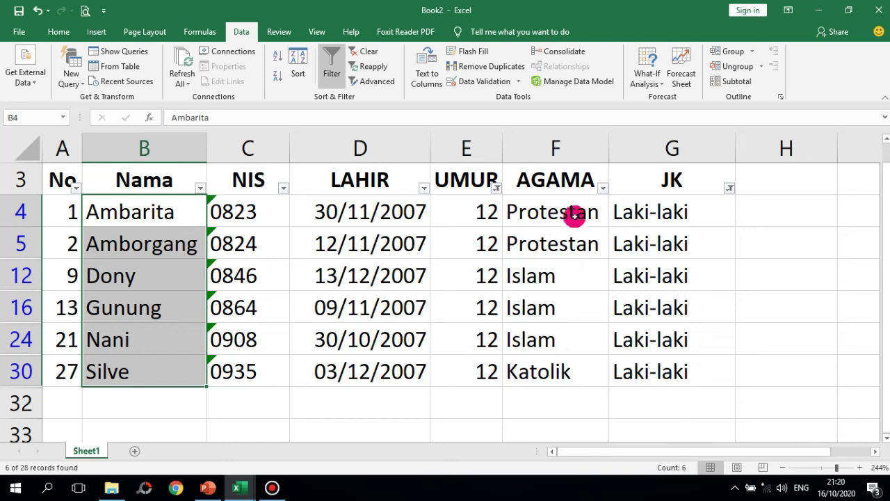
- Narrow the 12-year-old Laki-laki rows to Protestan by excluding Islam and Katolik in the AGAMA filter
left_click(603, 189)
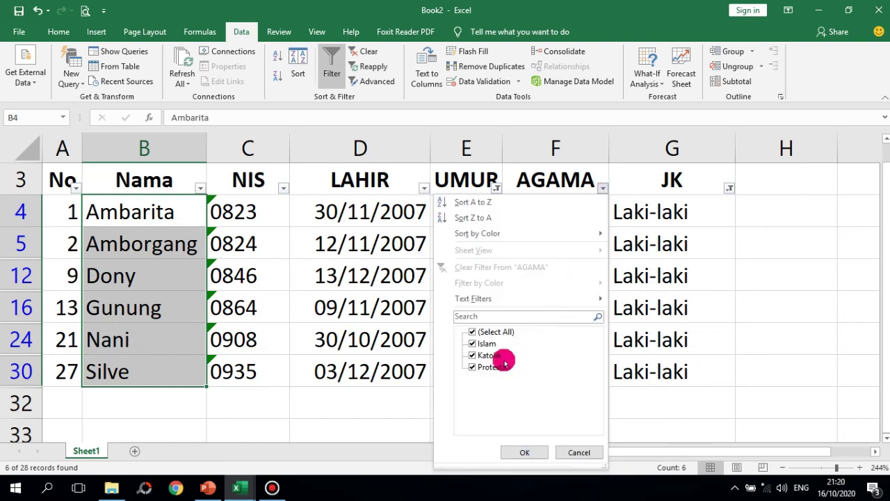
left_click(472, 343)
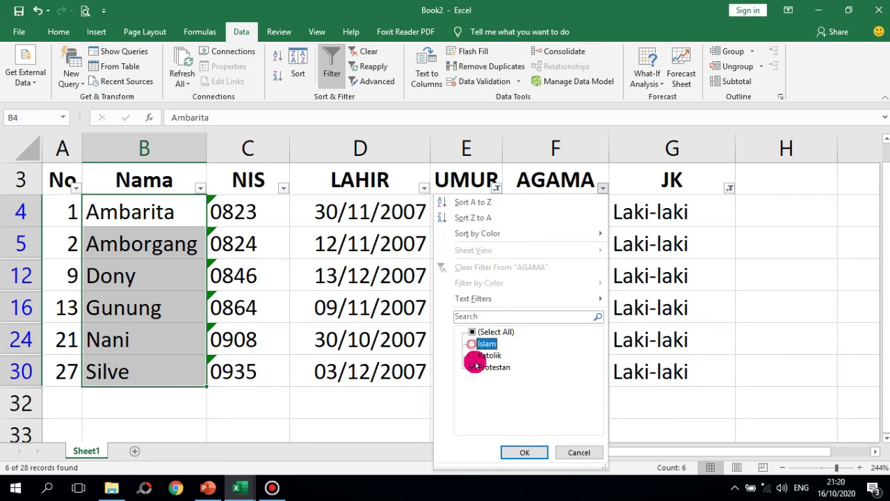
left_click(523, 452)
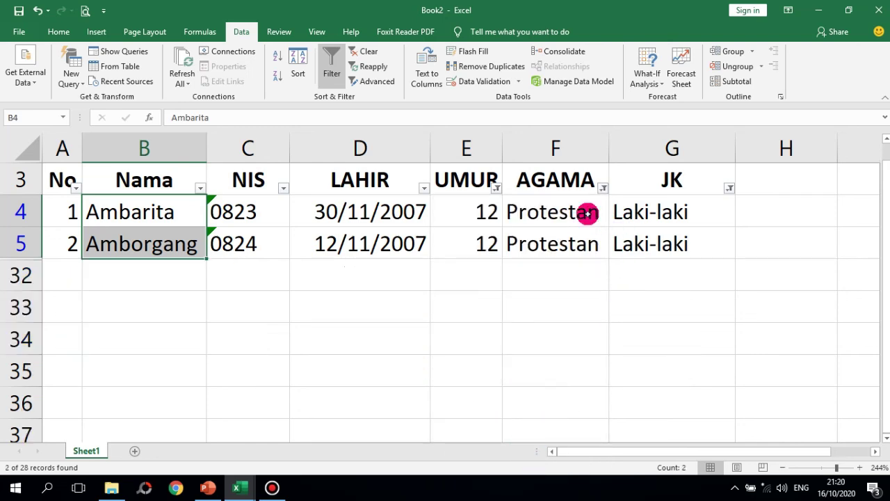
- Remove filtering from the student table entirely and look through the full list down to the last student
left_click(331, 69)
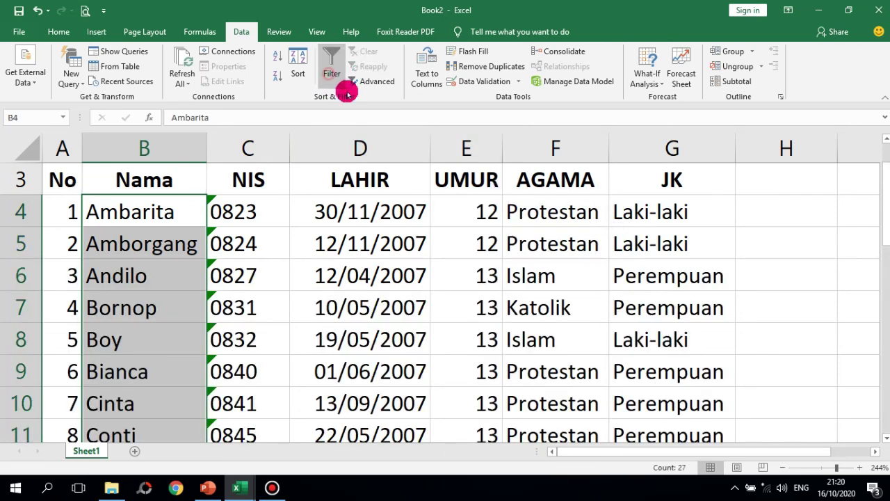
left_click(537, 299)
scroll(530, 328, "down", 1)
scroll(530, 328, "down", 8)
scroll(528, 332, "up", 9)
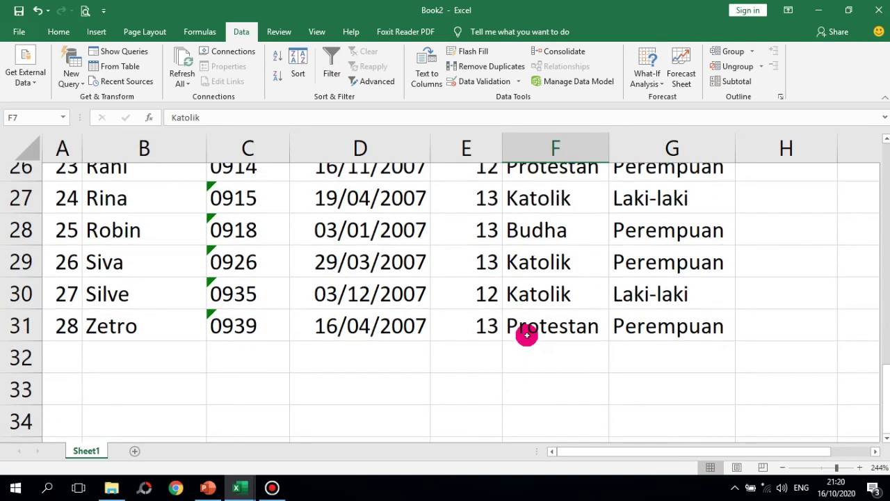